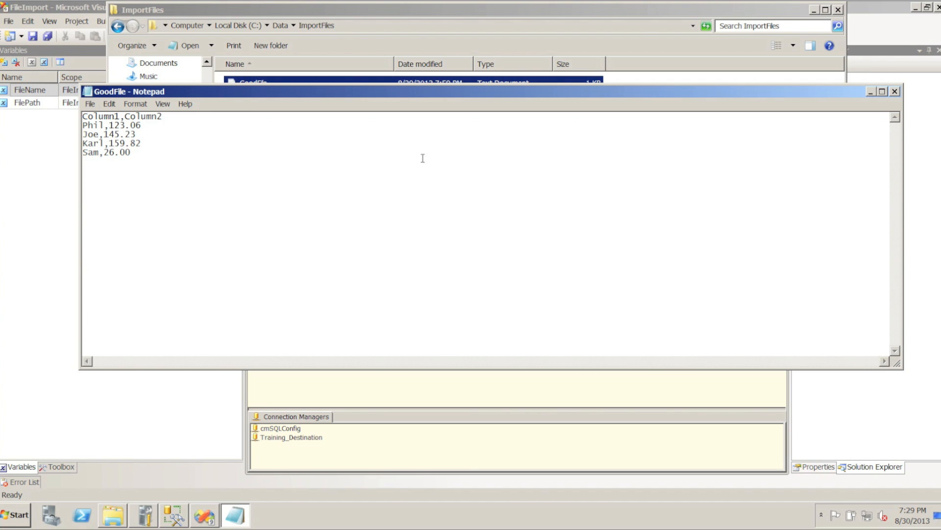
# Close the GoodFile text and the ImportFiles folder, and start a new flat file connection manager named ImportFile.
pyautogui.click(896, 92)
pyautogui.click(692, 343)
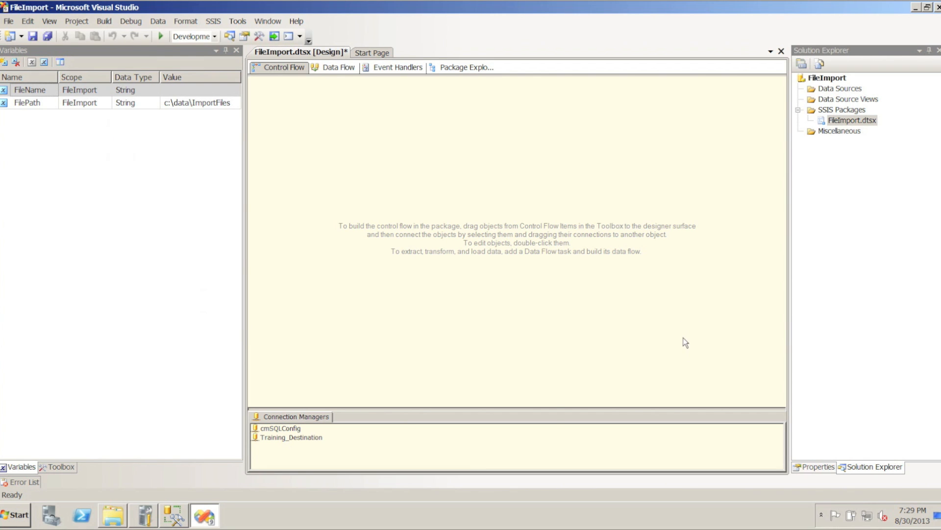
pyautogui.rightClick(398, 439)
pyautogui.click(483, 279)
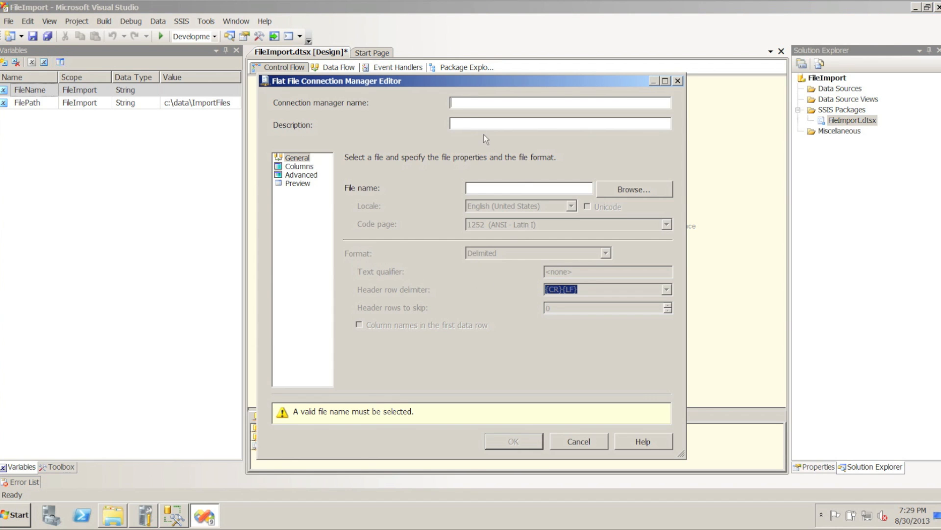
pyautogui.write('ImportFile')
# Choose GoodFile from C:\Data\ImportFiles as the source file of the flat file connection.
pyautogui.click(632, 188)
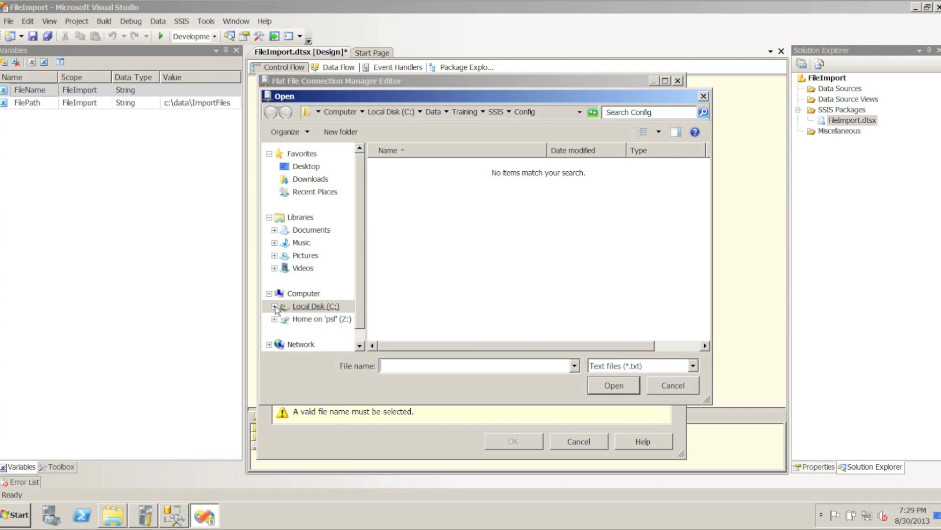
pyautogui.click(275, 307)
pyautogui.click(279, 318)
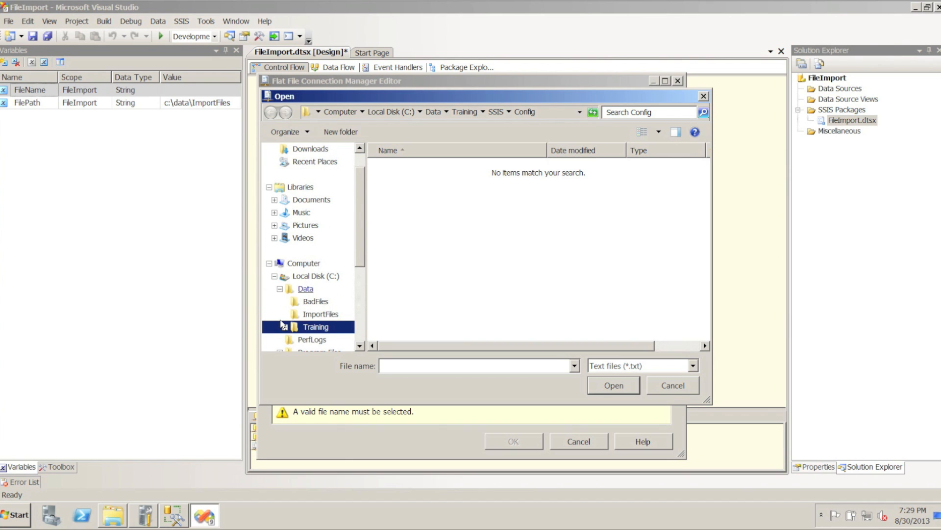
pyautogui.click(320, 314)
pyautogui.click(402, 172)
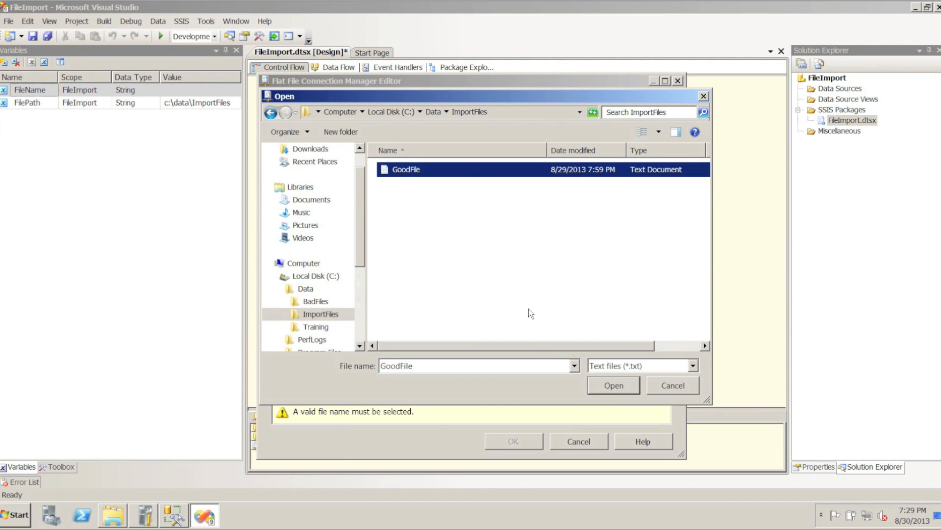
pyautogui.click(601, 384)
# Use the first data row as column names, review the parsed columns and save the ImportFile connection manager.
pyautogui.click(357, 324)
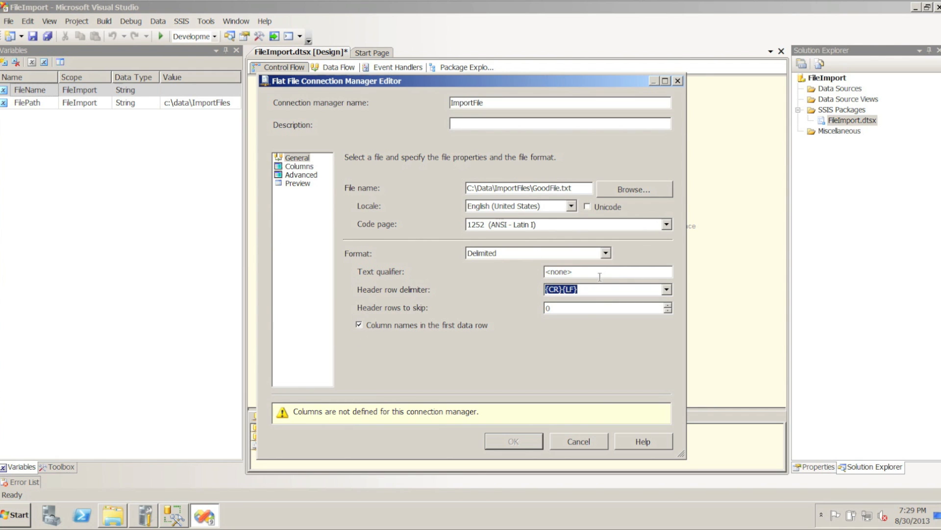
pyautogui.click(298, 167)
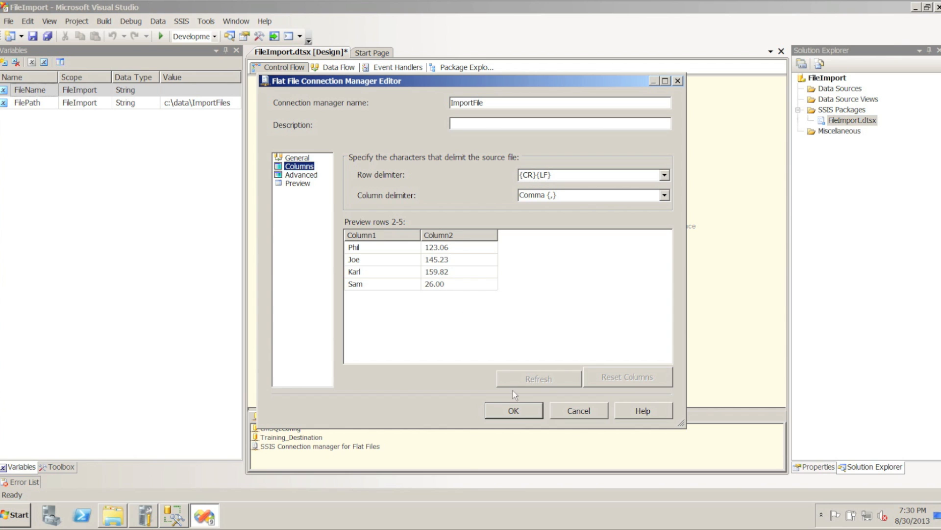
pyautogui.click(514, 411)
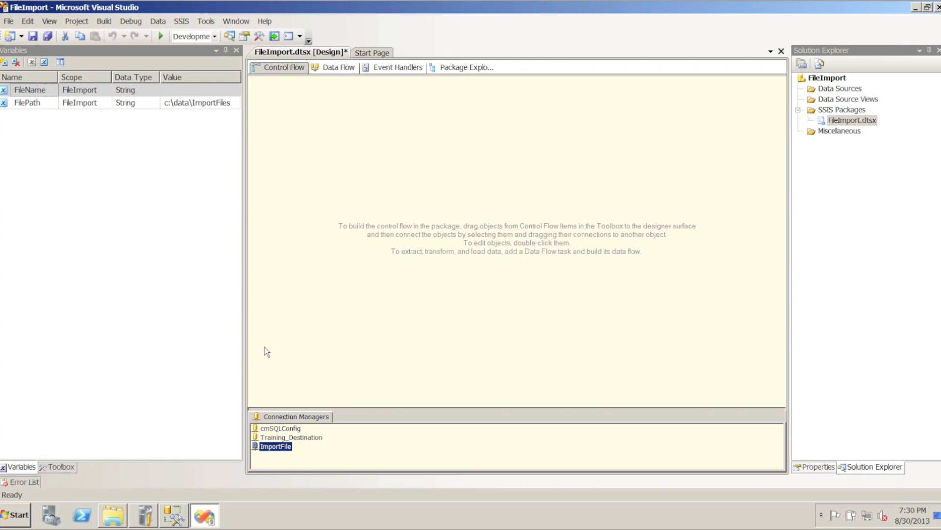
# Add a Foreach Loop Container to the control flow and widen it.
pyautogui.click(37, 104)
pyautogui.click(52, 104)
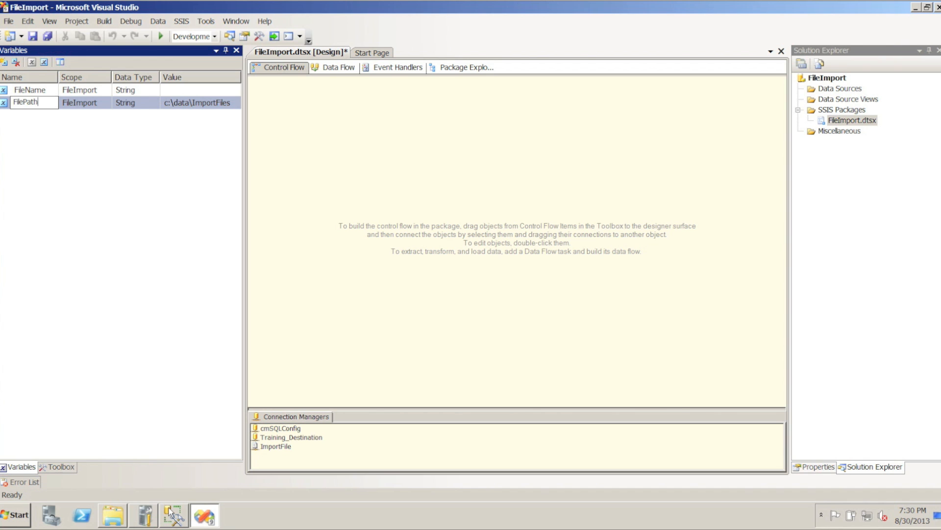
pyautogui.moveTo(174, 514)
pyautogui.click(58, 466)
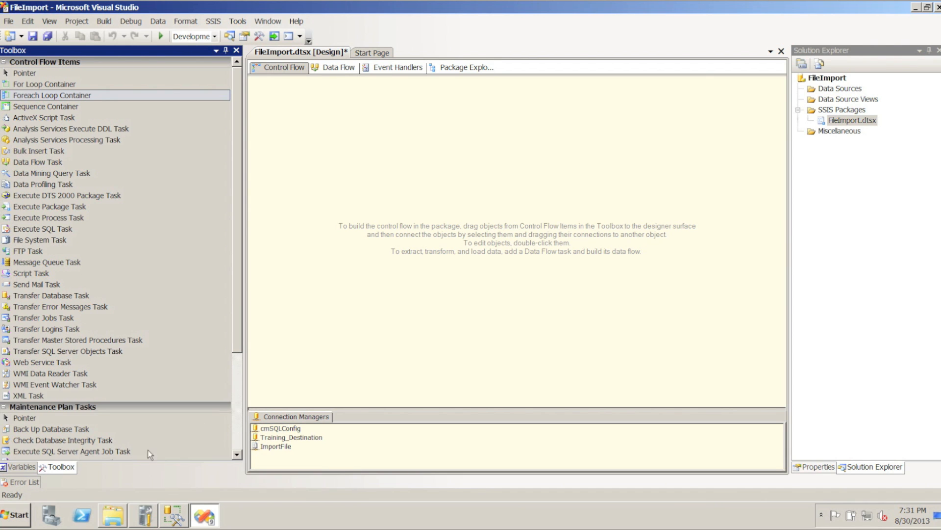
pyautogui.moveTo(45, 100); pyautogui.dragTo(337, 128)
pyautogui.moveTo(426, 184); pyautogui.dragTo(562, 185)
# Rename the container Foreach File Loop Container.
pyautogui.click(407, 140)
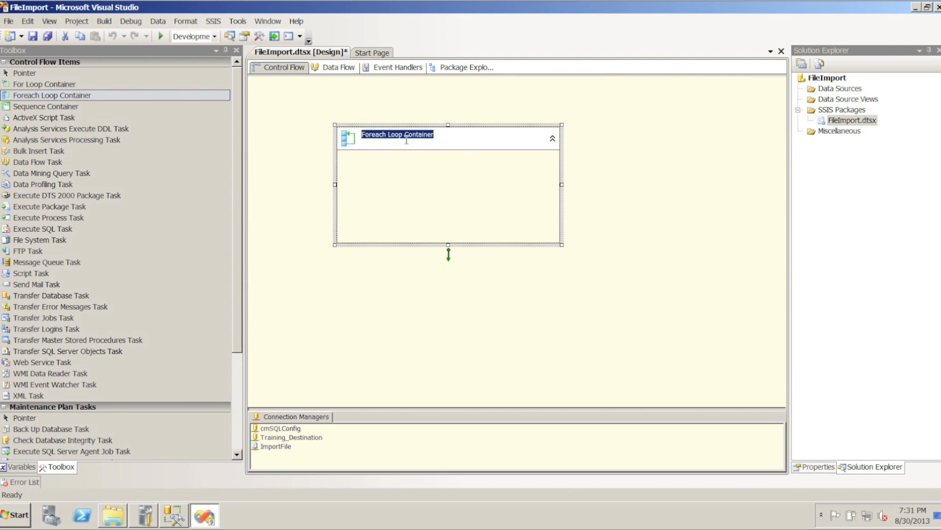
pyautogui.click(389, 134)
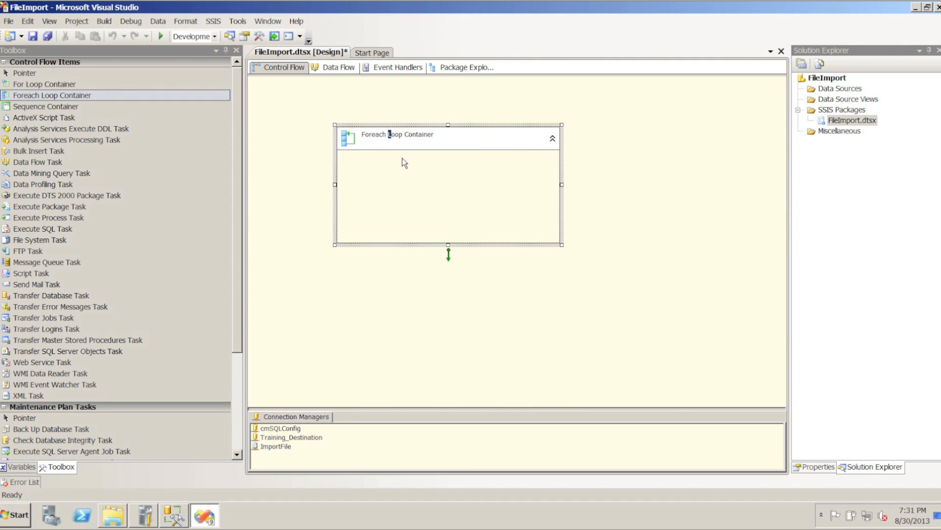
pyautogui.write('File')
# Configure the loop's file enumerator to use the folder C:\Data\ImportFiles and the "Name and" file name retrieval option.
pyautogui.click(351, 137)
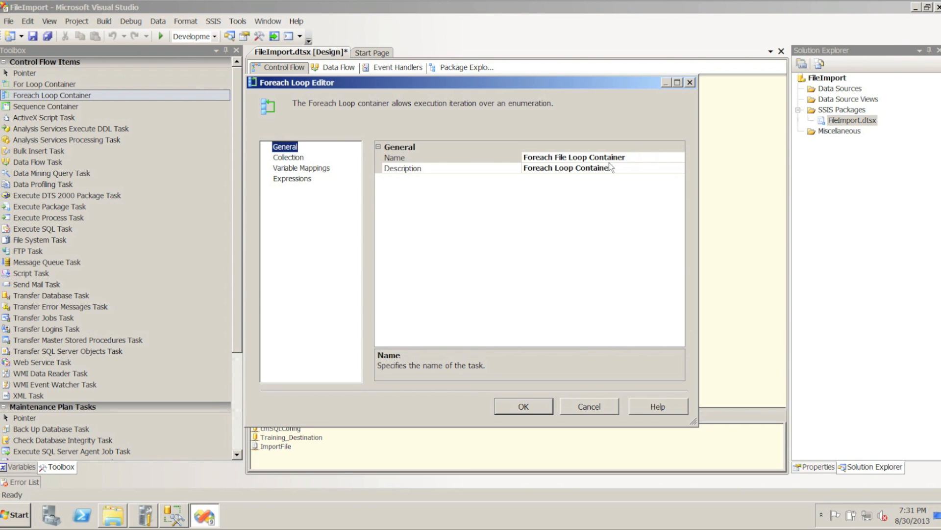
pyautogui.click(281, 159)
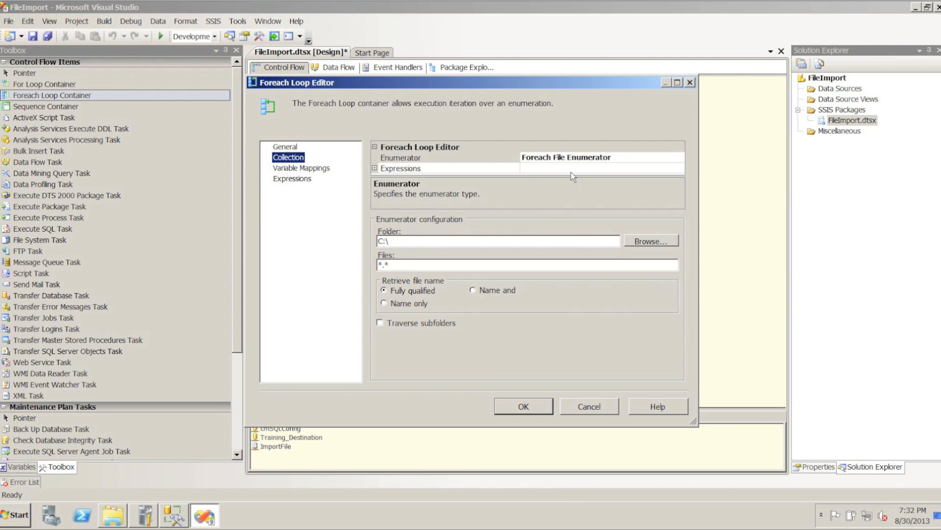
pyautogui.click(638, 241)
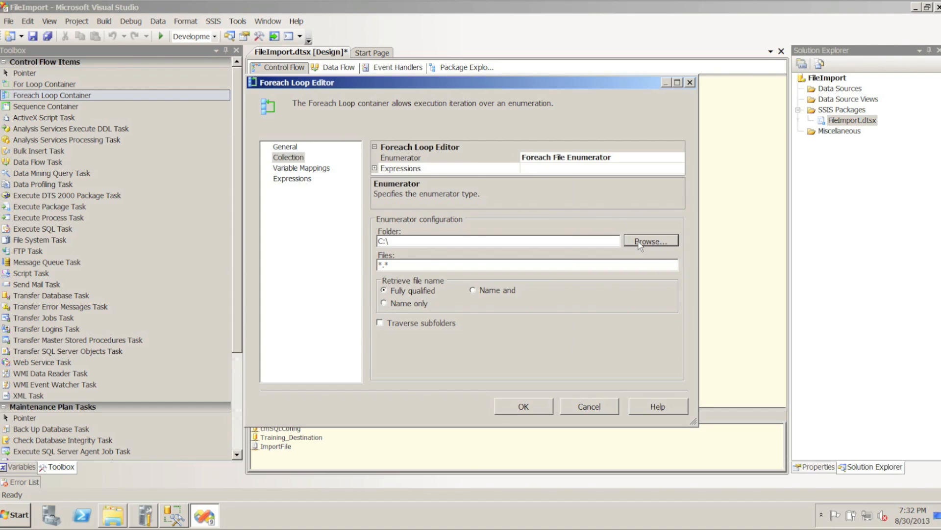
pyautogui.click(396, 270)
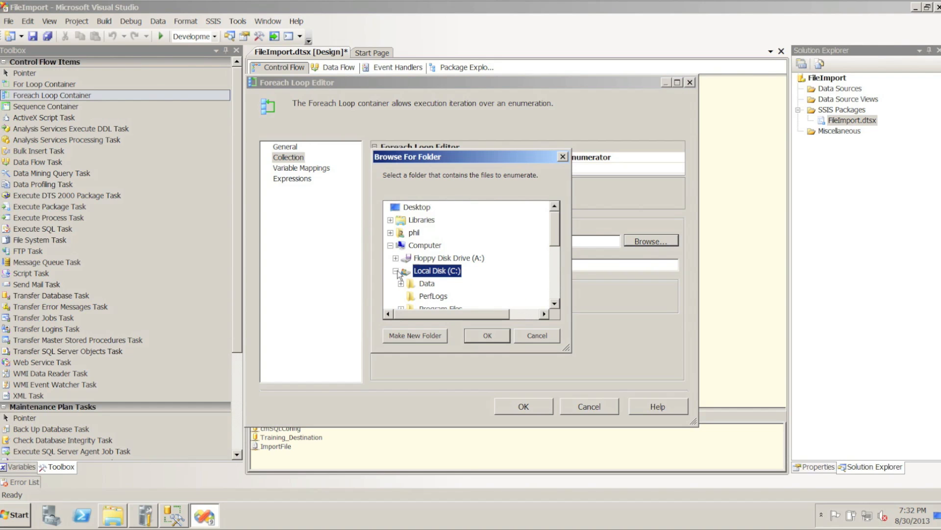
pyautogui.click(433, 287)
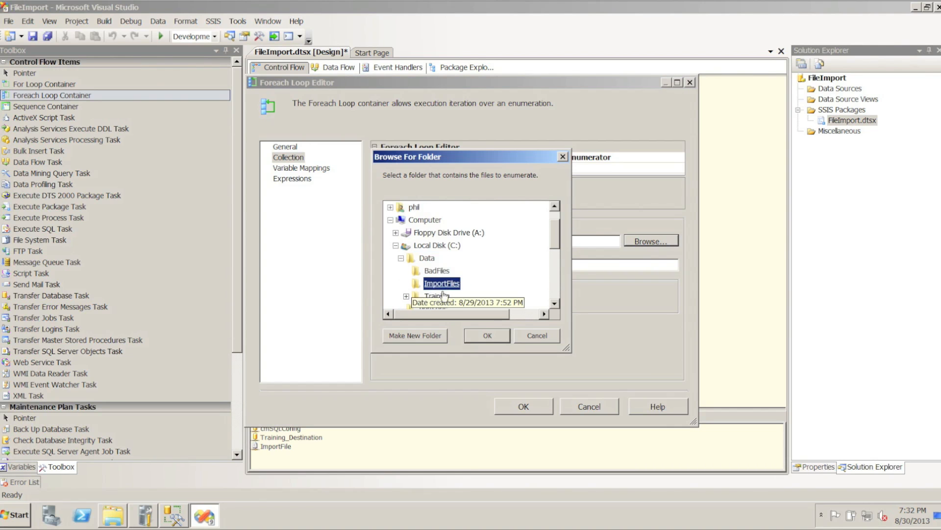
pyautogui.click(485, 335)
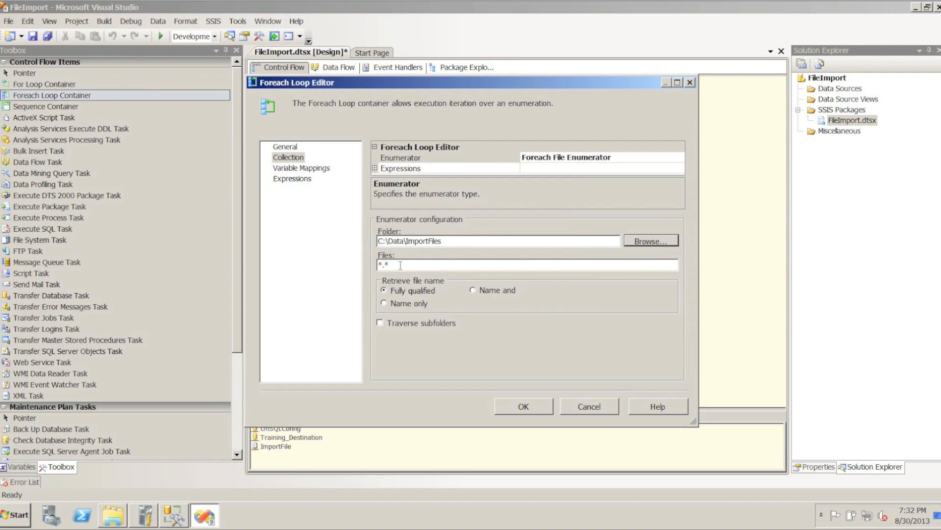
pyautogui.click(473, 290)
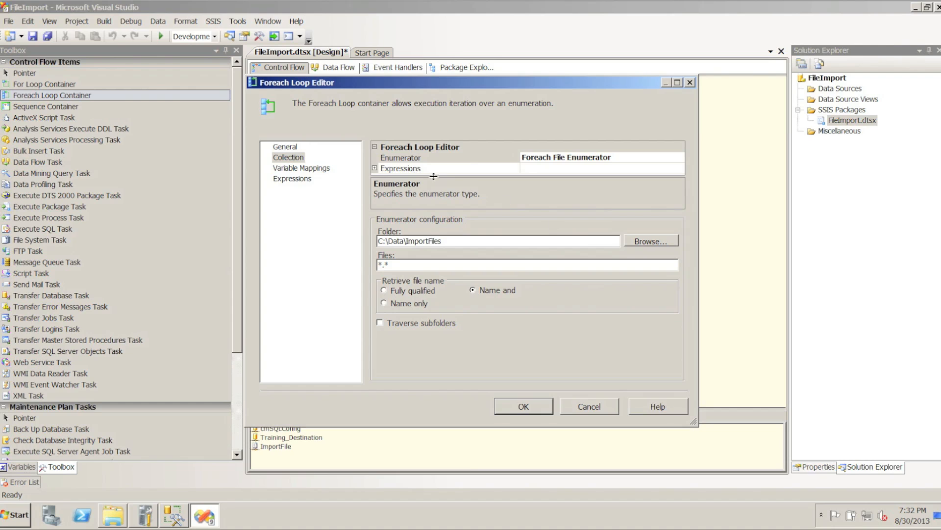
# Add a property expression for the Directory property in the loop's collection settings.
pyautogui.click(376, 172)
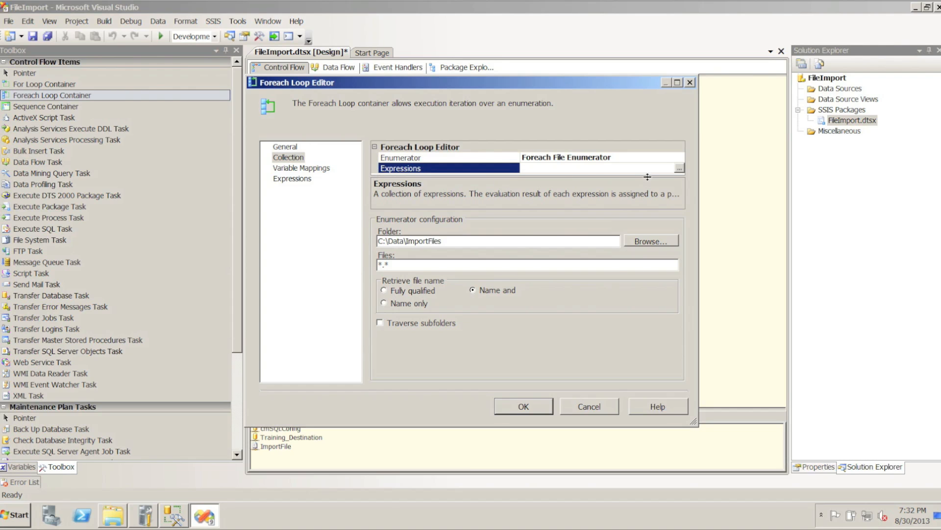
pyautogui.click(680, 169)
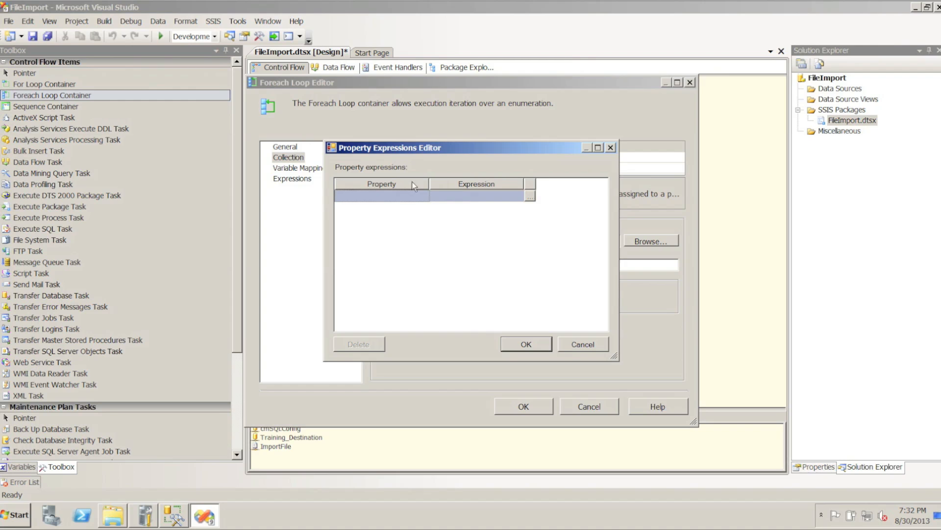
pyautogui.click(394, 195)
pyautogui.click(422, 195)
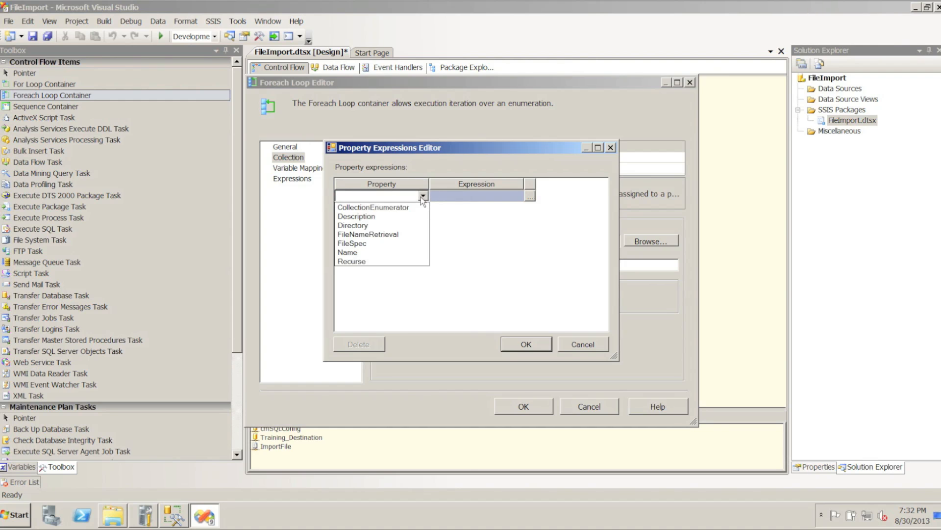
pyautogui.click(388, 225)
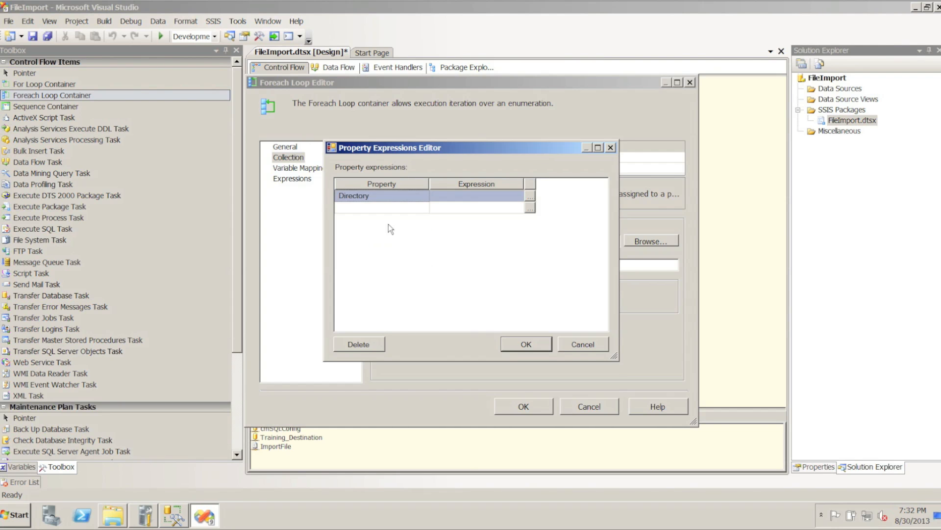
# Build the Directory expression as @[User::FilePath], evaluate it, and save the expression and the loop settings.
pyautogui.click(529, 196)
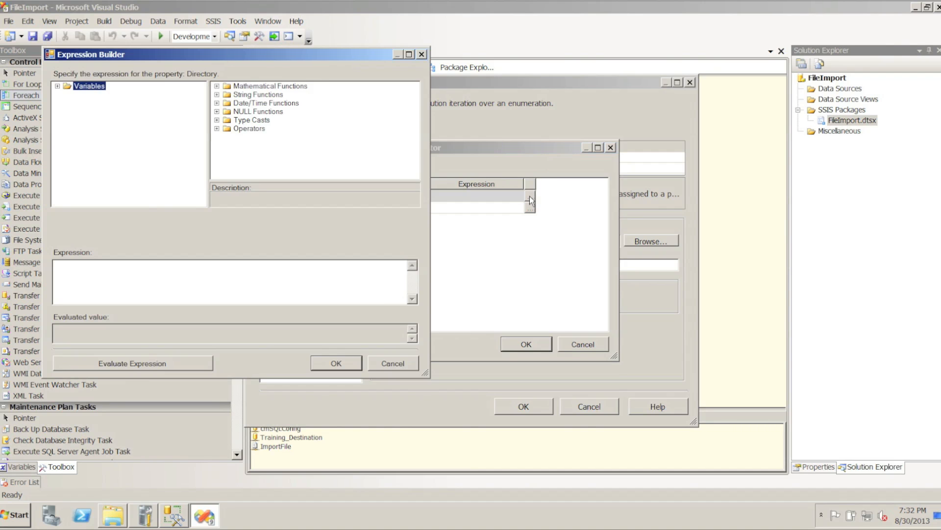
pyautogui.click(57, 87)
pyautogui.moveTo(121, 181); pyautogui.dragTo(116, 273)
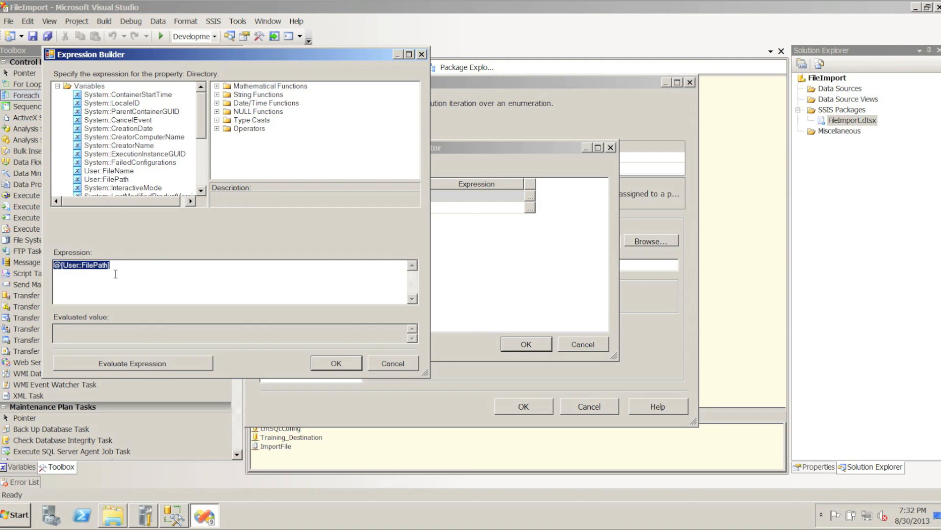
pyautogui.click(125, 366)
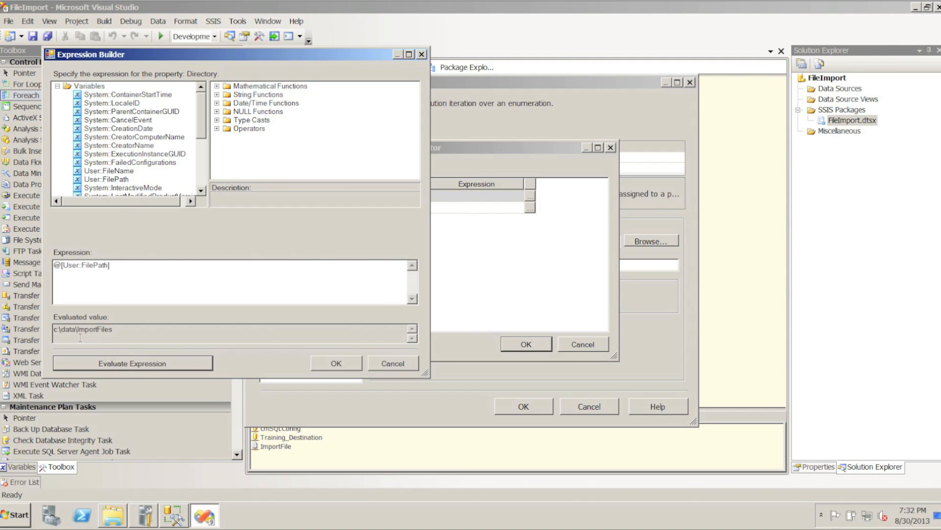
pyautogui.click(336, 364)
pyautogui.click(534, 345)
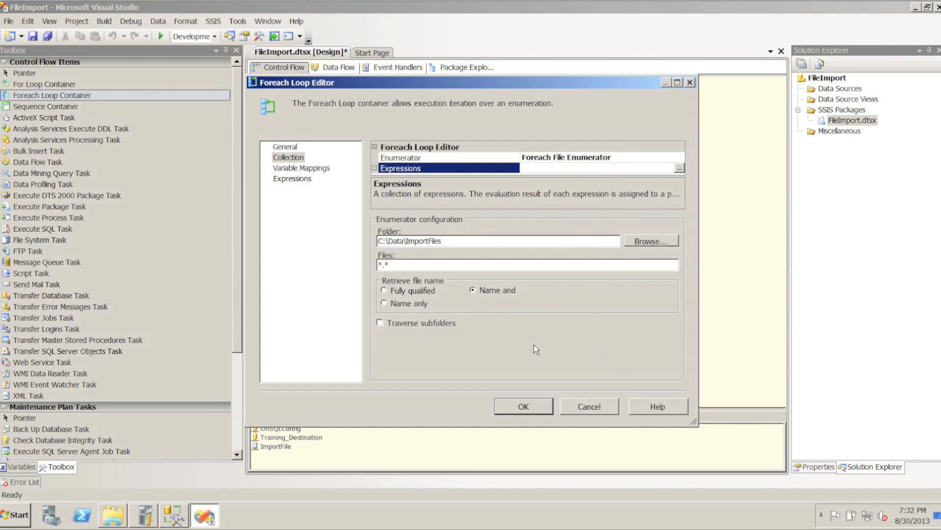
pyautogui.click(514, 405)
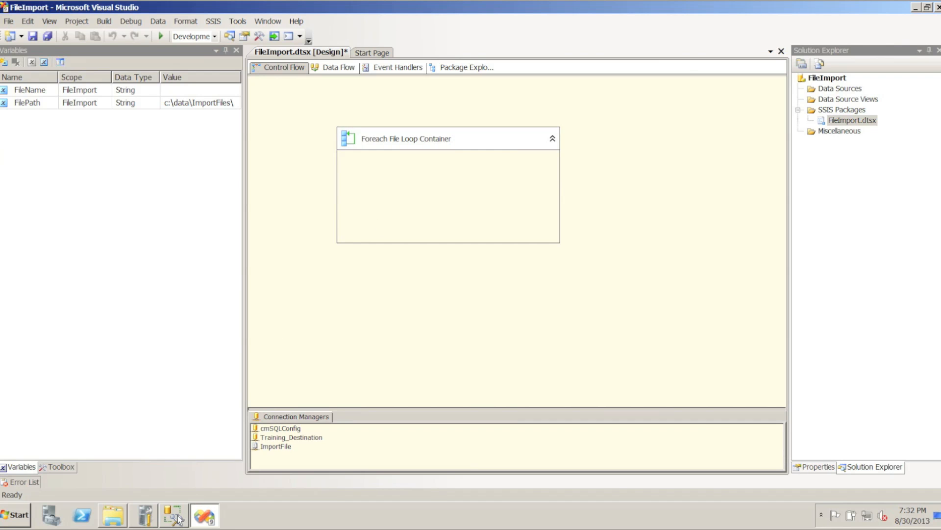
# Switch to SQL Server Management Studio and examine the configured FilePath value in the SSIS Configurations query results.
pyautogui.moveTo(177, 518)
pyautogui.click(322, 414)
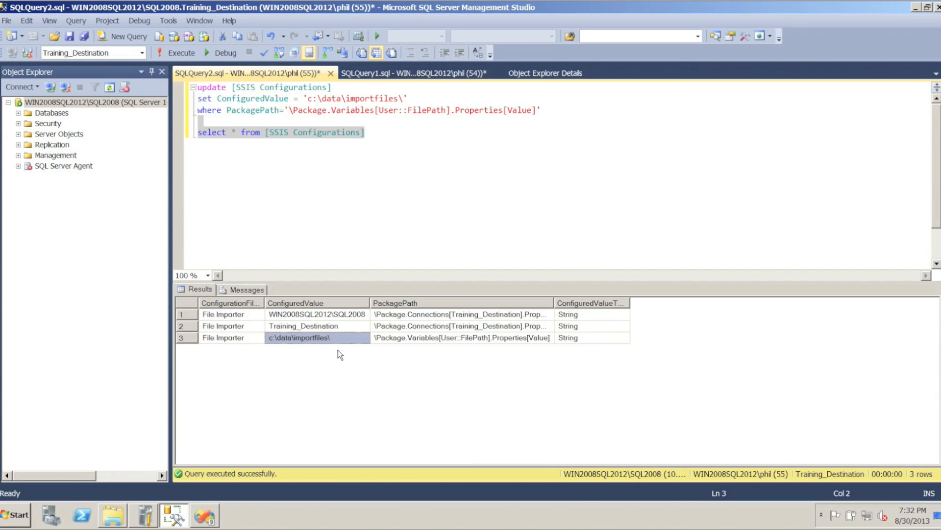
# Switch back to Visual Studio and extend the Foreach File Loop Container downward.
pyautogui.click(206, 515)
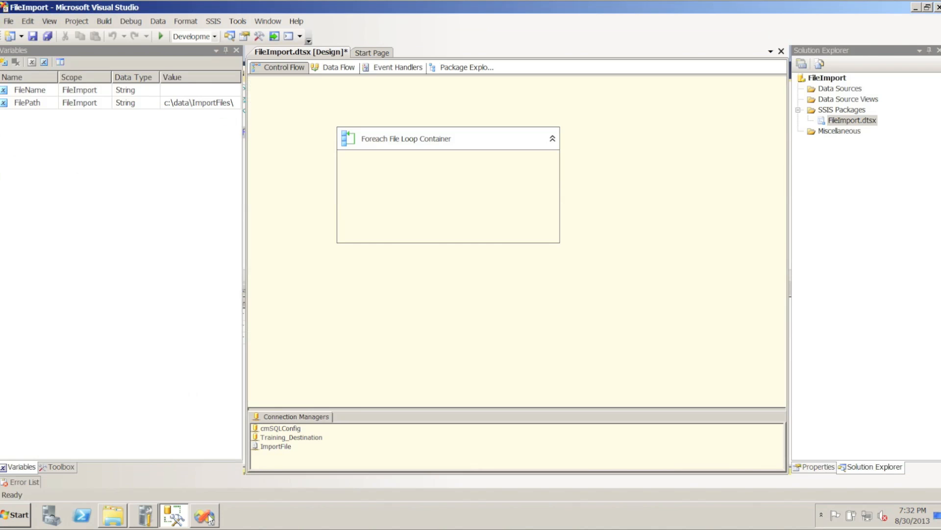
pyautogui.click(441, 235)
pyautogui.moveTo(448, 244); pyautogui.dragTo(443, 300)
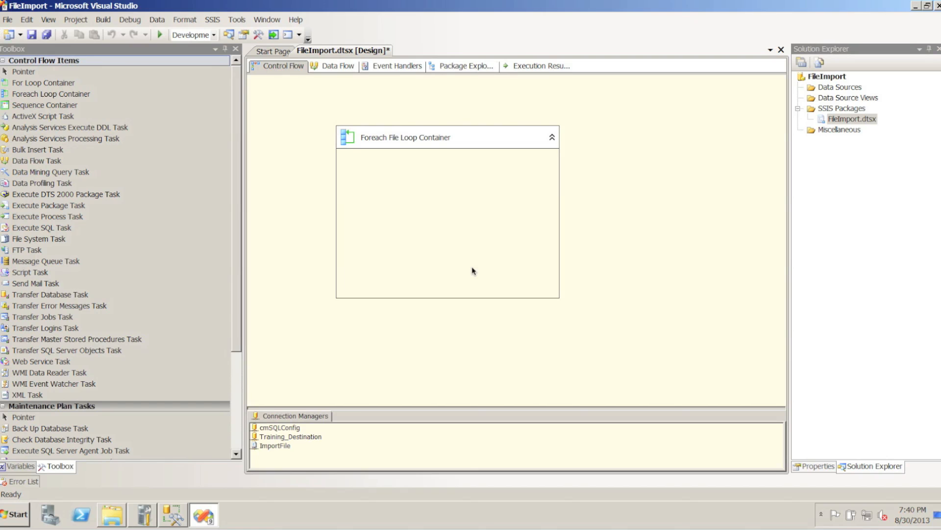
# Reopen the Foreach File Loop Container's collection settings and check the expression assigned to Directory.
pyautogui.click(356, 141)
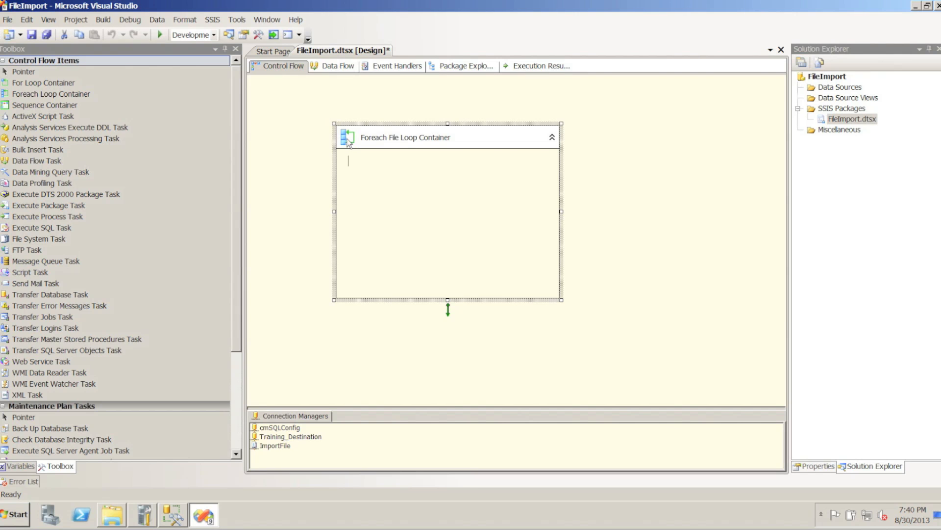
pyautogui.doubleClick(347, 141)
pyautogui.click(301, 156)
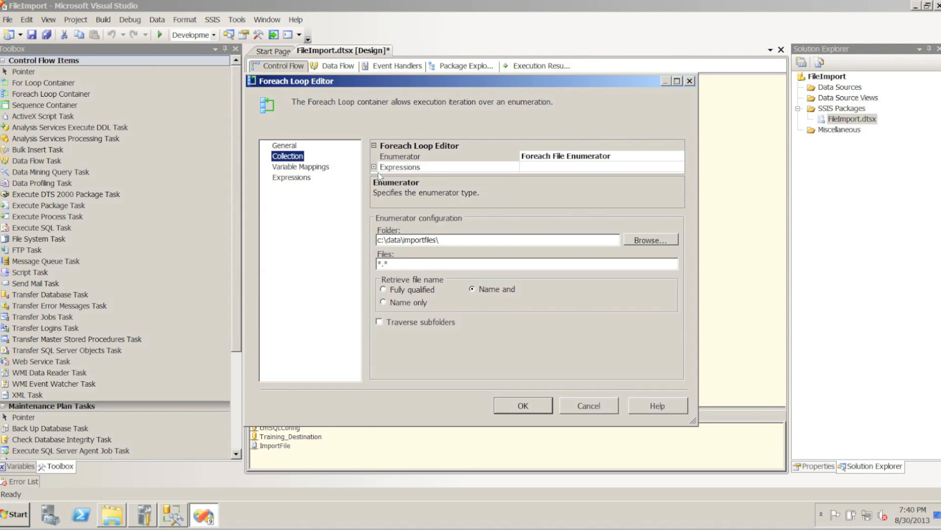
pyautogui.click(373, 168)
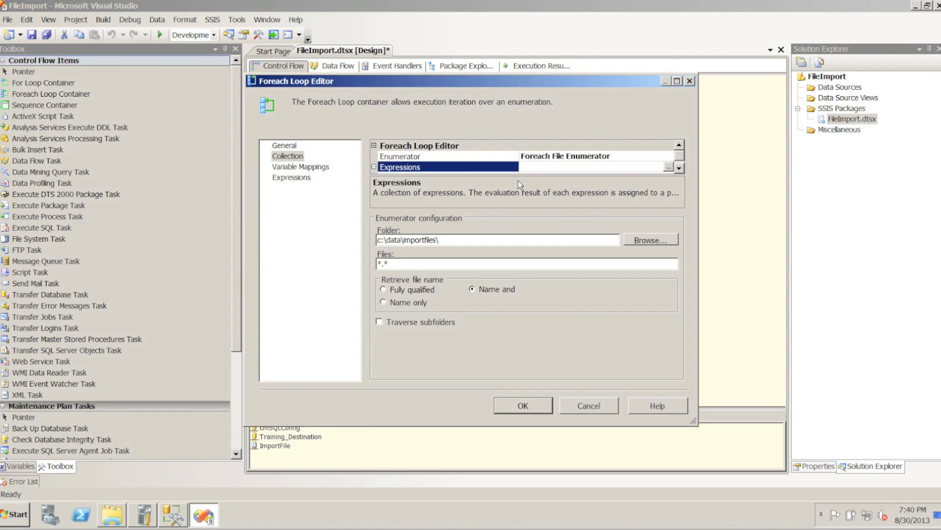
pyautogui.click(679, 168)
pyautogui.click(584, 167)
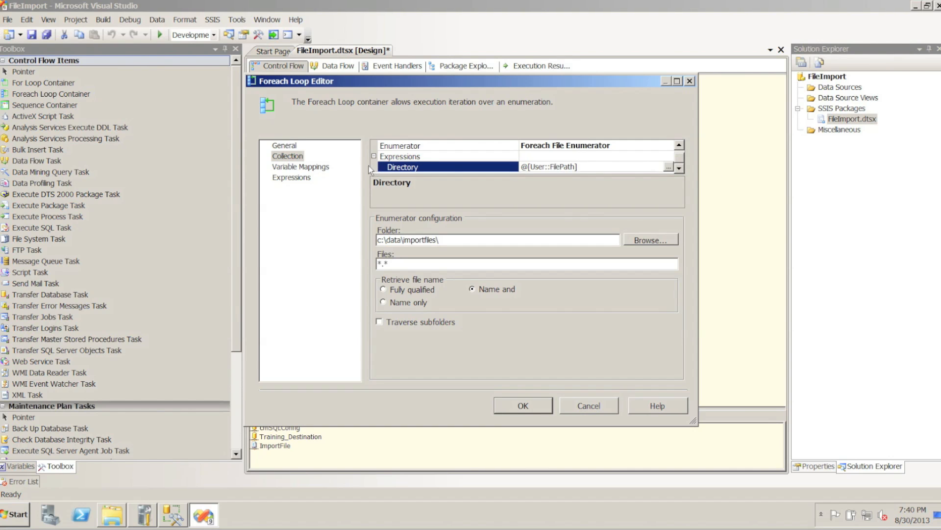
# Map the Foreach loop's collection value to the User::FileName variable at index 0 and save the loop settings.
pyautogui.click(300, 167)
pyautogui.click(443, 180)
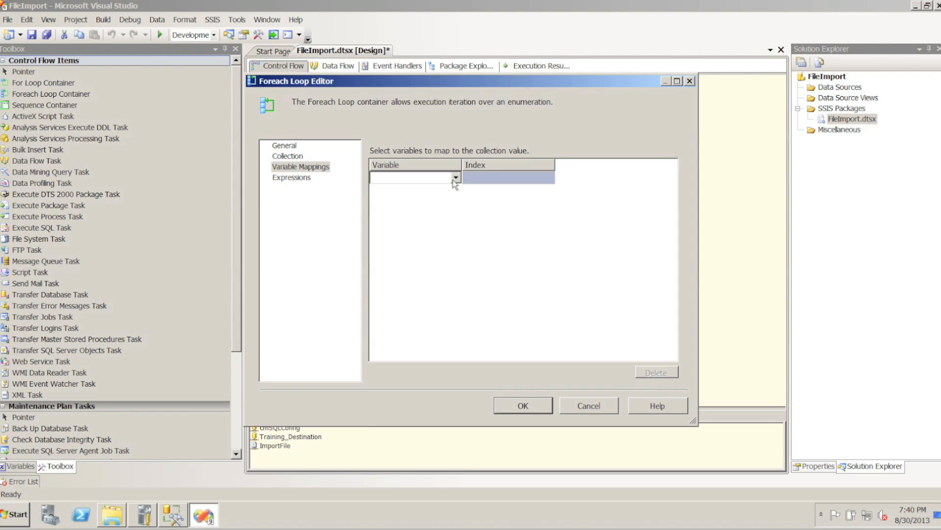
pyautogui.click(454, 178)
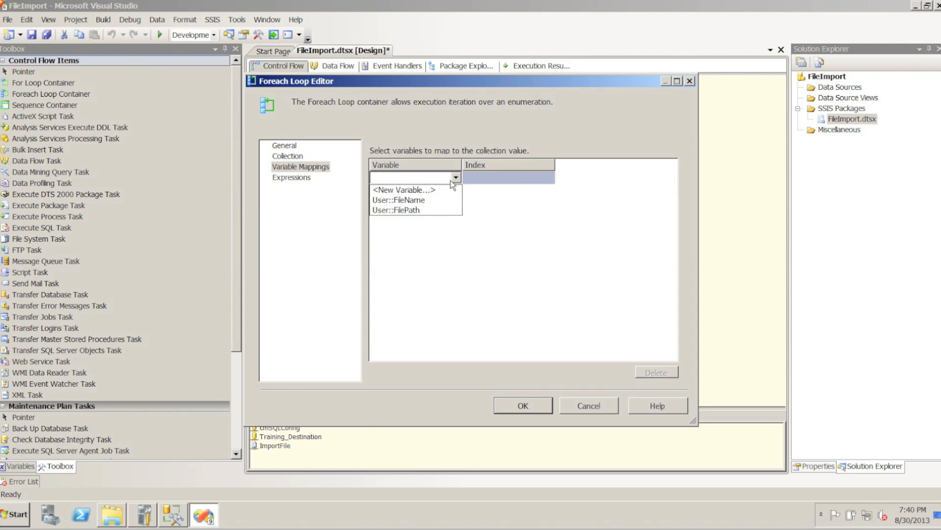
pyautogui.click(420, 200)
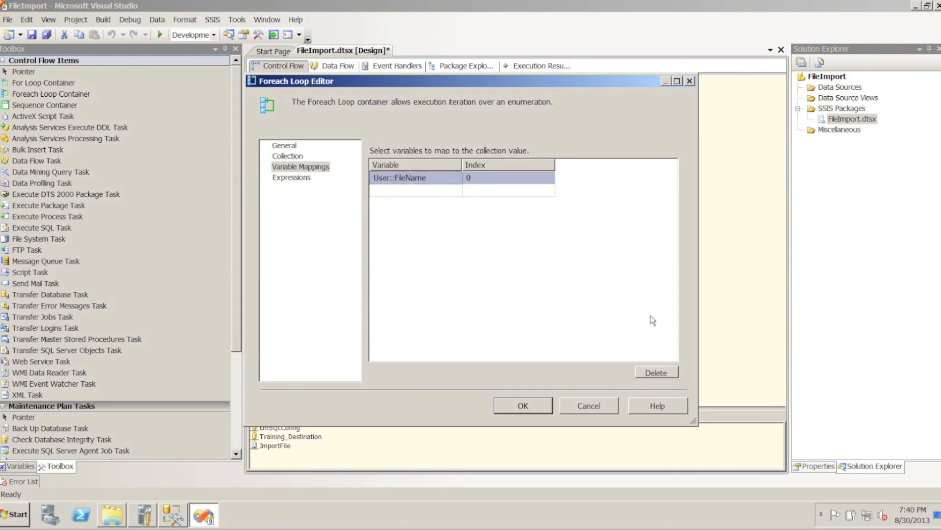
pyautogui.click(521, 406)
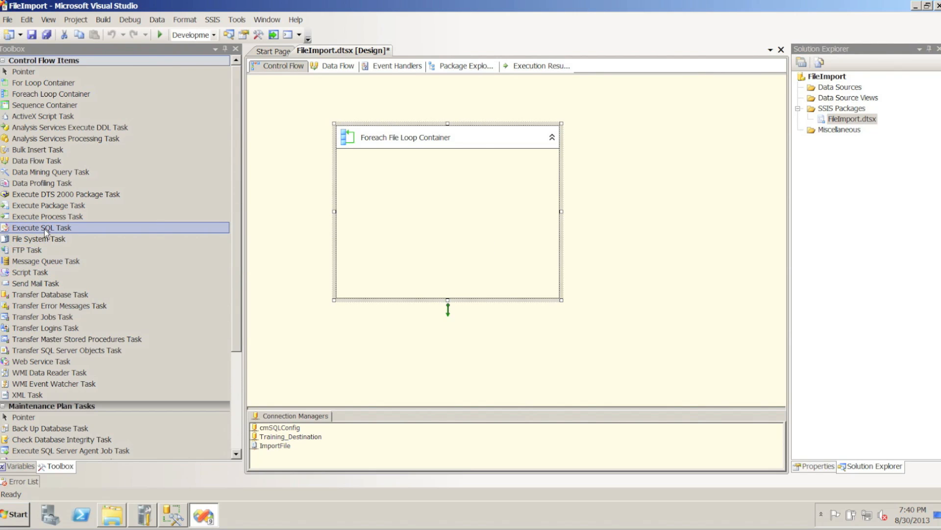
# Add a Script Task inside the Foreach File Loop Container, widen it and rename it "Set File Connection".
pyautogui.moveTo(35, 273); pyautogui.dragTo(372, 178)
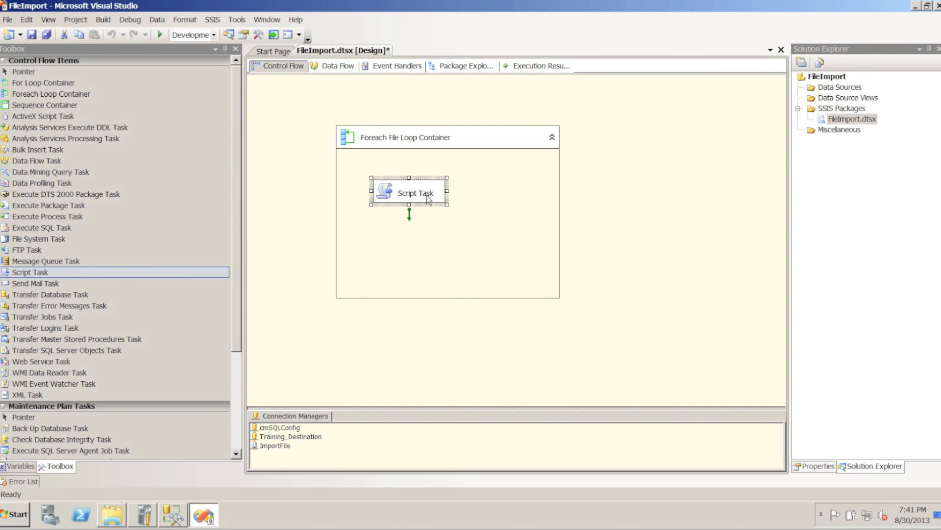
pyautogui.moveTo(446, 190); pyautogui.dragTo(497, 191)
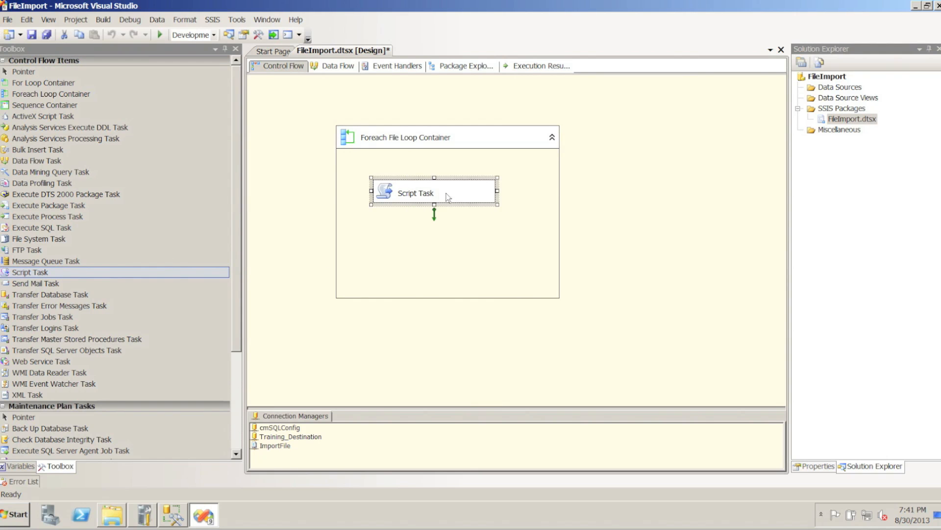
pyautogui.rightClick(425, 194)
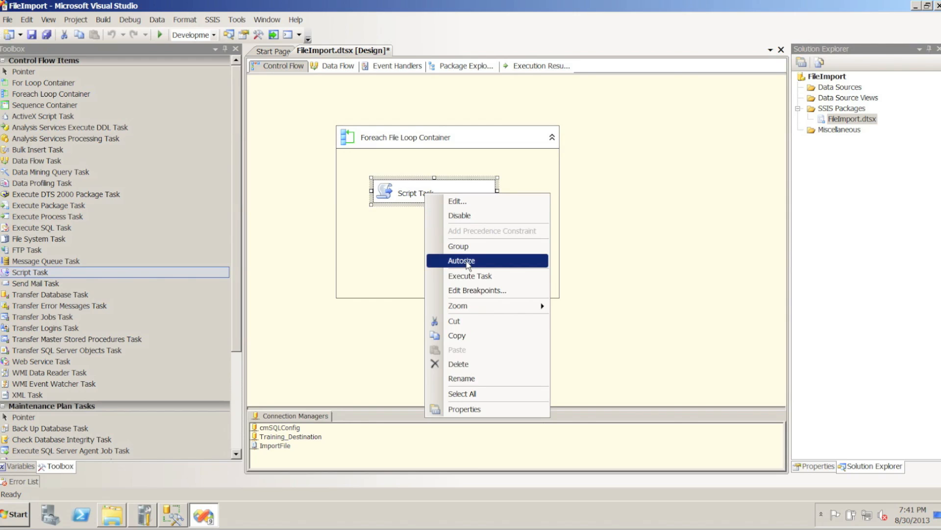
pyautogui.click(464, 378)
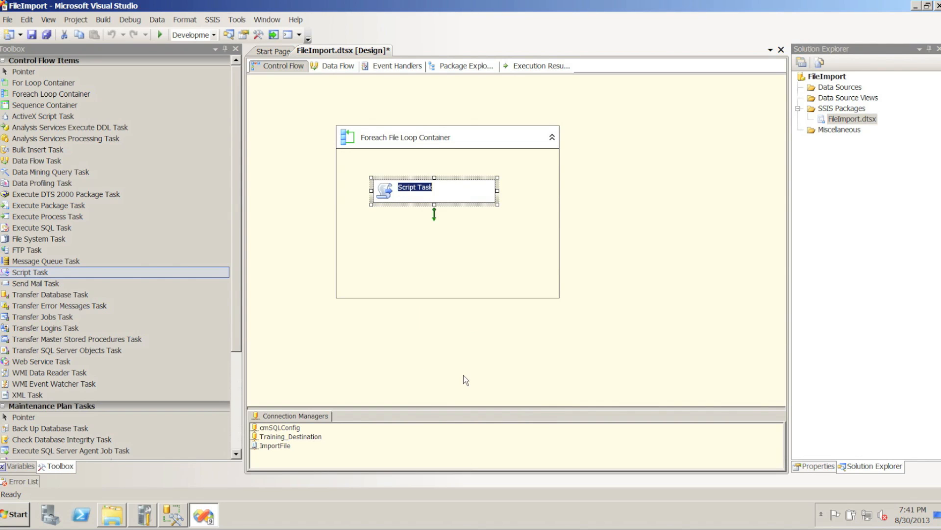
pyautogui.write('Set File Connection')
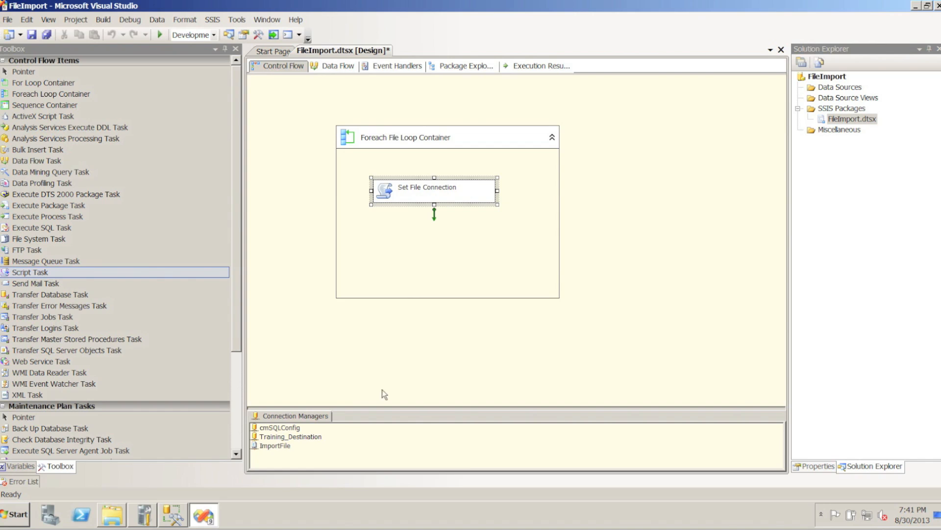
pyautogui.press('Return')
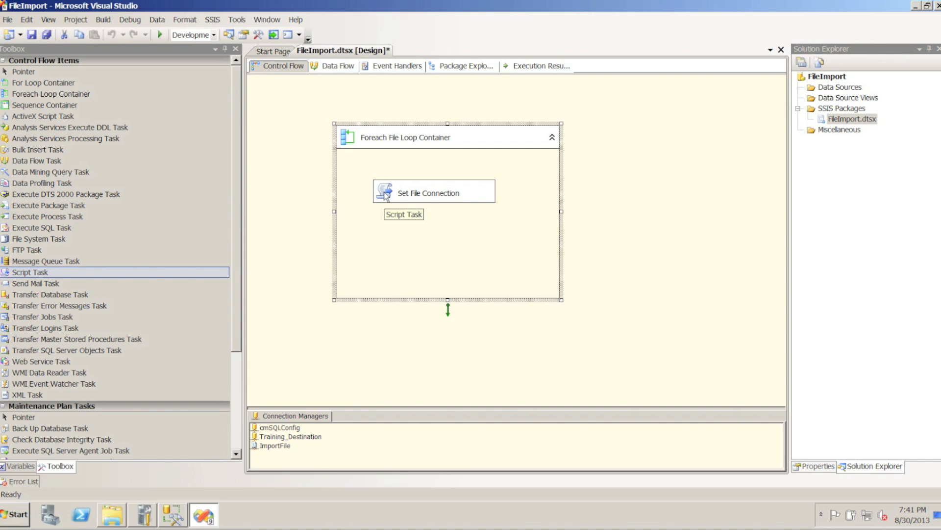
# Set the Set File Connection task's ReadOnlyVariables to User::FileName and User::FilePath.
pyautogui.doubleClick(384, 192)
pyautogui.click(563, 179)
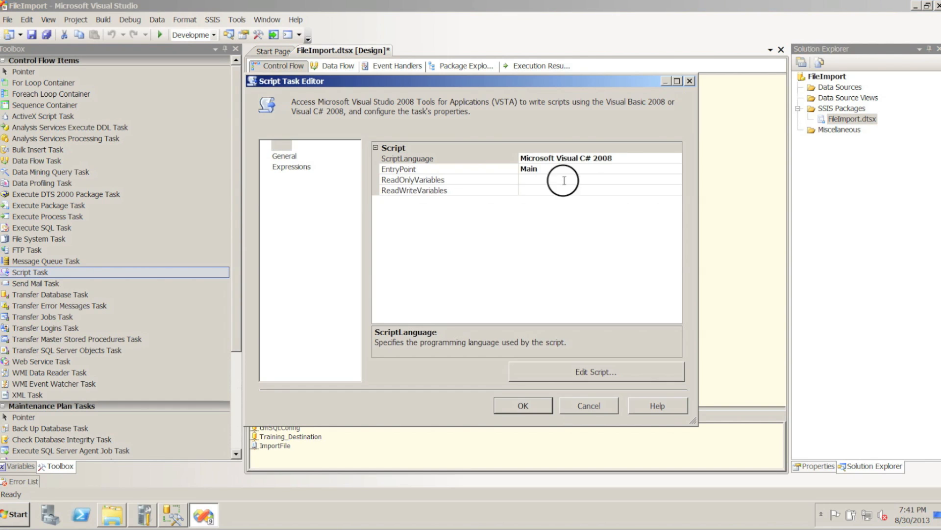
pyautogui.click(676, 180)
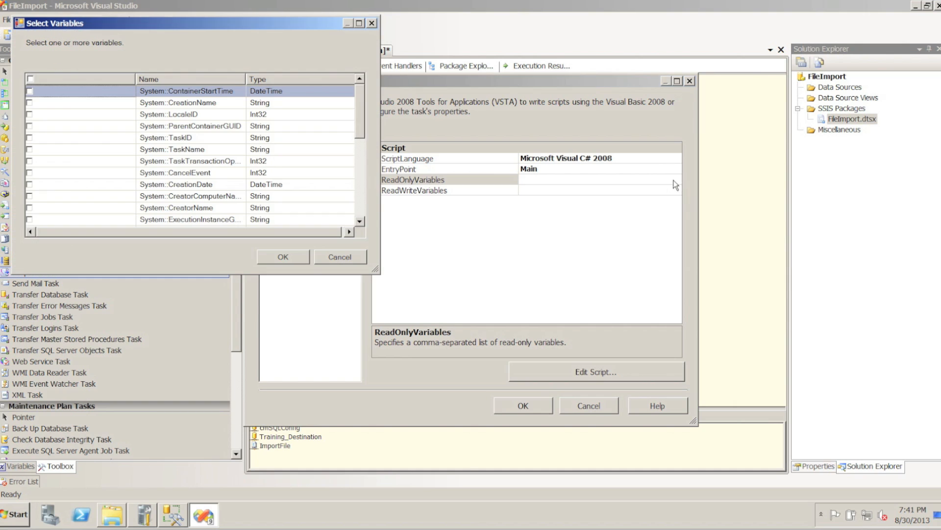
pyautogui.click(363, 196)
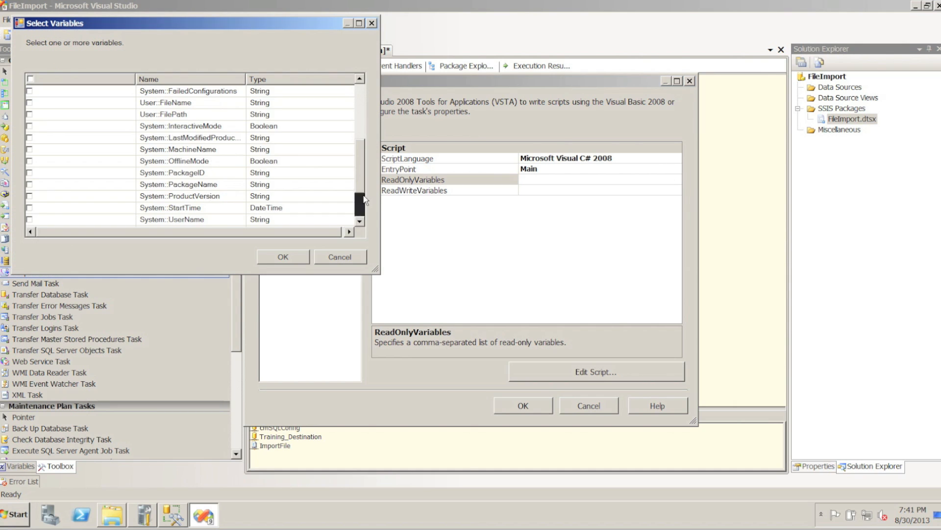
pyautogui.click(30, 102)
pyautogui.click(29, 114)
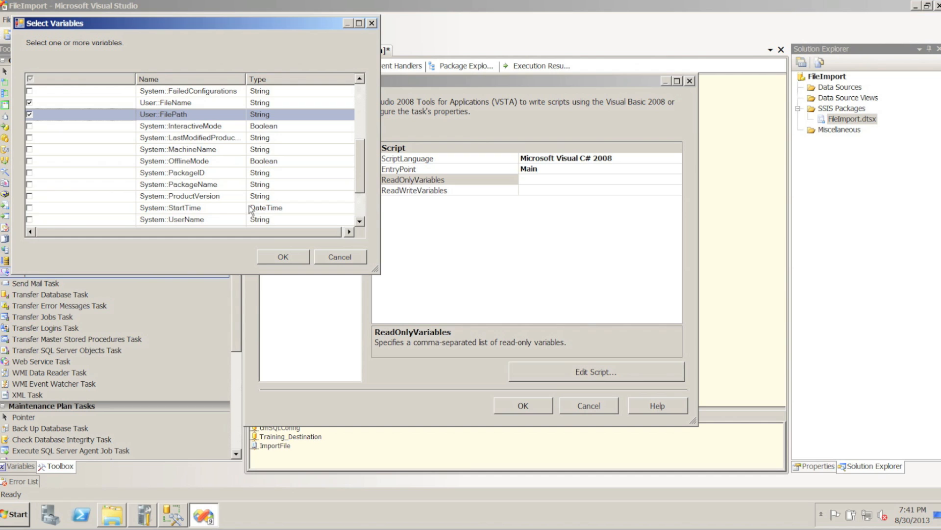
pyautogui.click(280, 255)
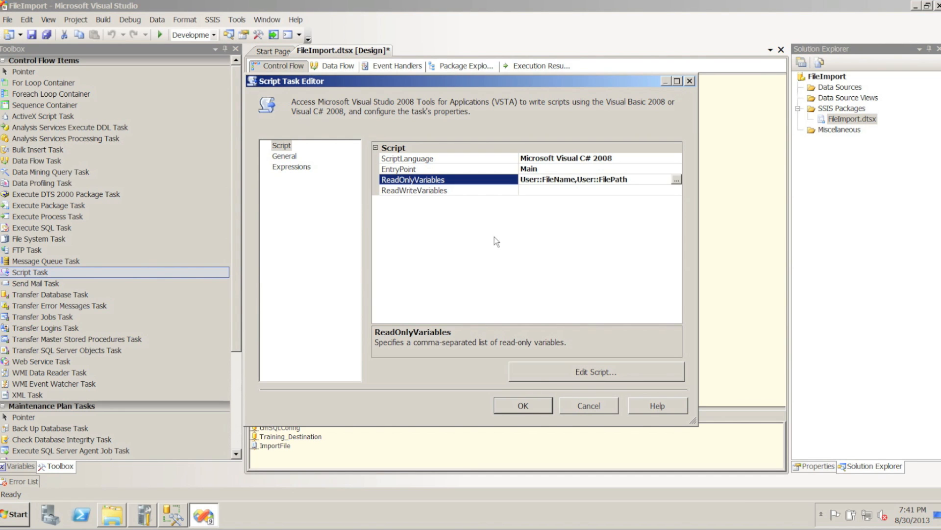
# In the script's Main method, set Dts.Connections["ImportFile"].ConnectionString to the FilePath variable's value plus the FileName variable's value, each converted with ToString().
pyautogui.click(537, 373)
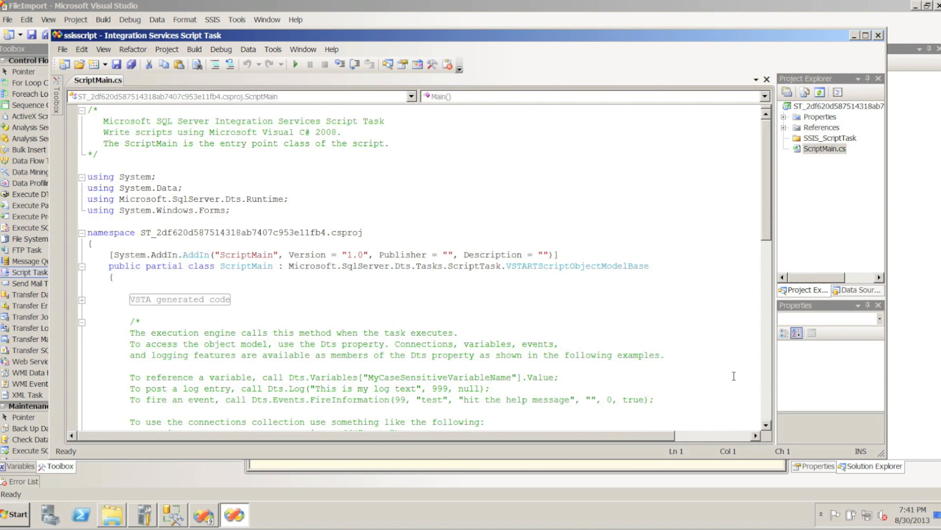
pyautogui.moveTo(765, 202); pyautogui.dragTo(765, 312)
pyautogui.click(316, 275)
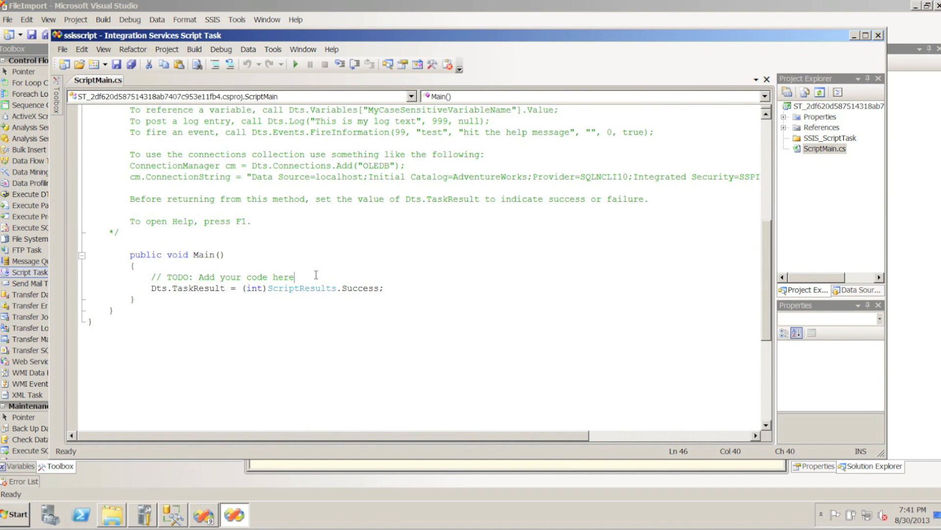
pyautogui.press('Return')
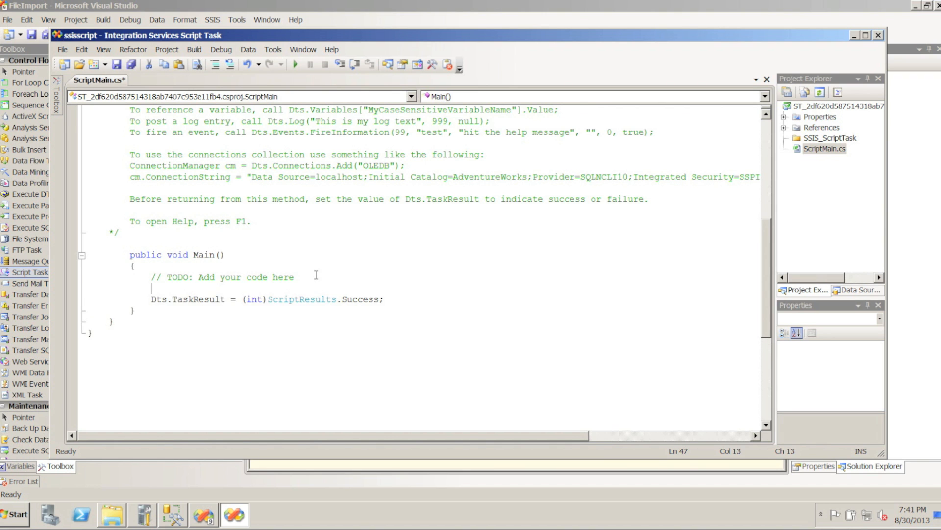
pyautogui.write('Dts.c')
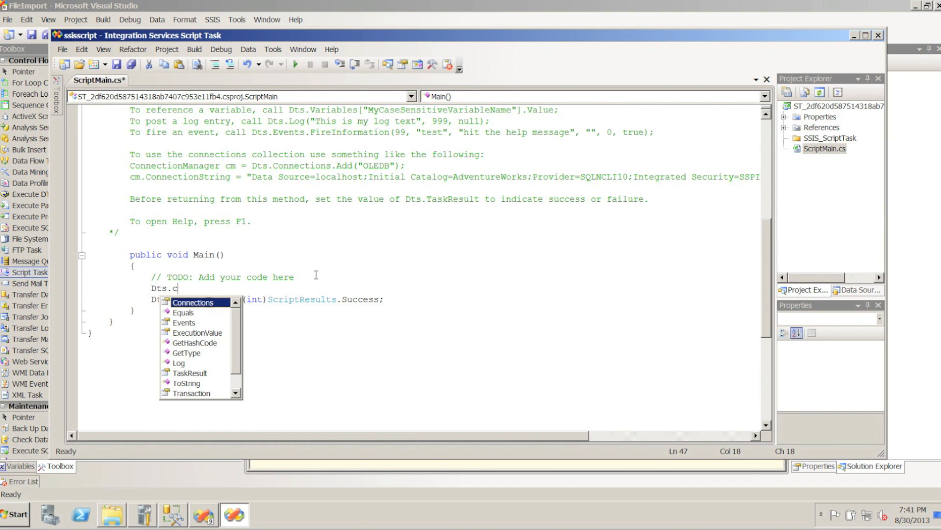
pyautogui.press('Tab')
pyautogui.write('[')
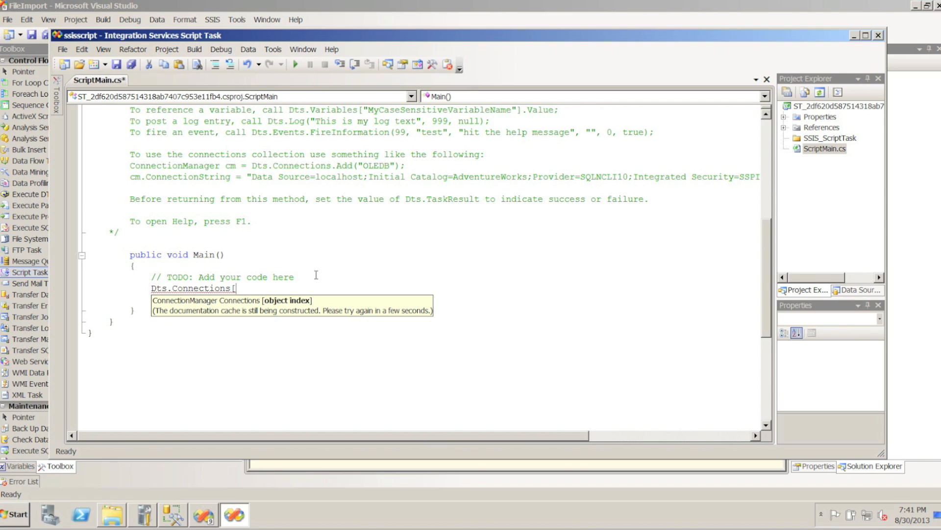
pyautogui.write('"ImportFile')
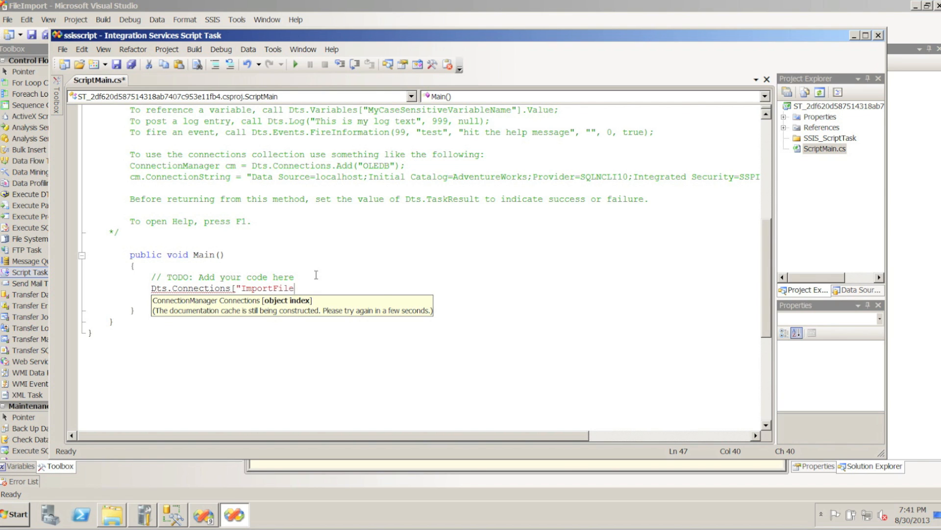
pyautogui.write('"].ConnectionString = Dts.Variables["FilePath"].Value.ToString() +')
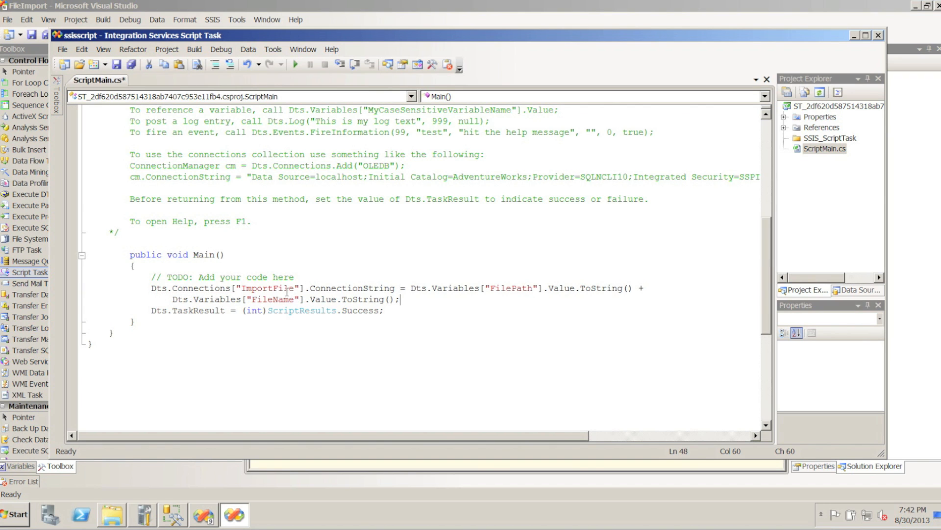
# Append the comment "//filename from loop, filepath from config" to the FileName code line, then close the script and save the Script Task.
pyautogui.doubleClick(271, 288)
pyautogui.doubleClick(346, 288)
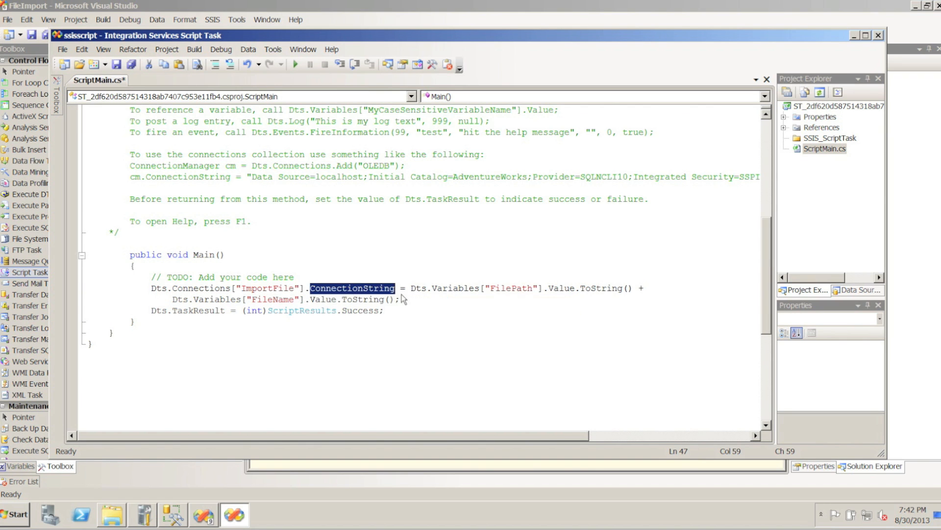
pyautogui.doubleClick(509, 289)
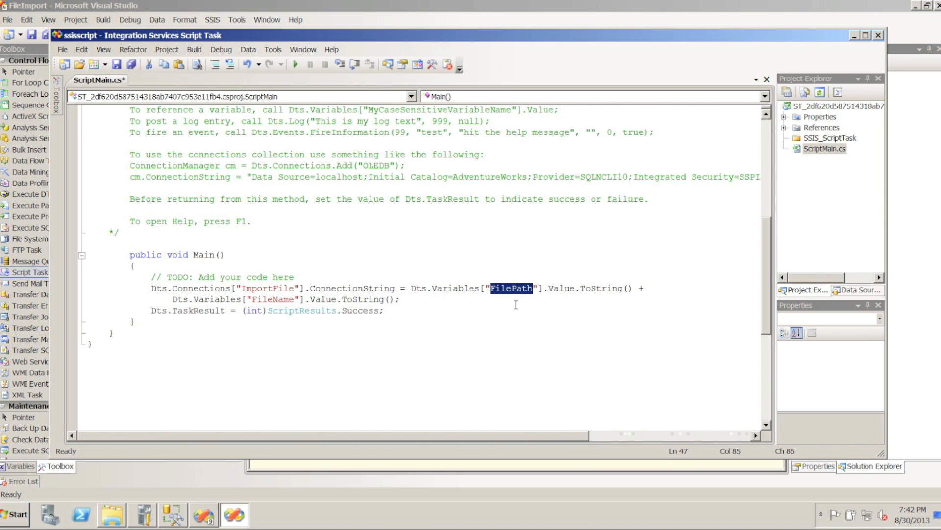
pyautogui.click(420, 301)
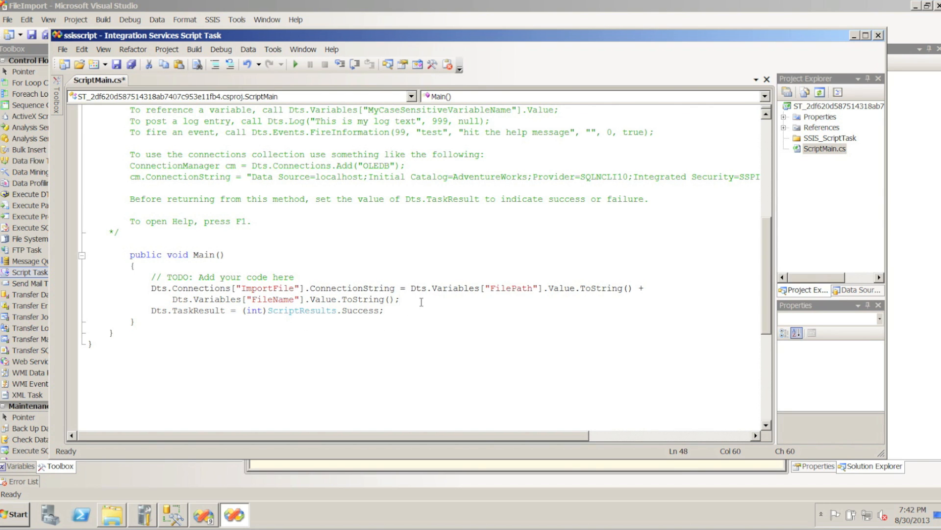
pyautogui.write('//filename from loop, fi')
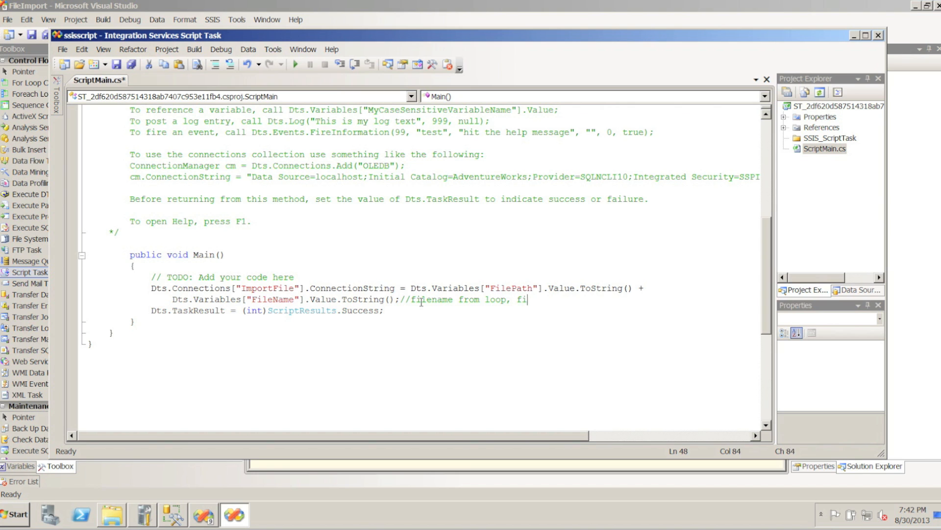
pyautogui.write('lepath from config')
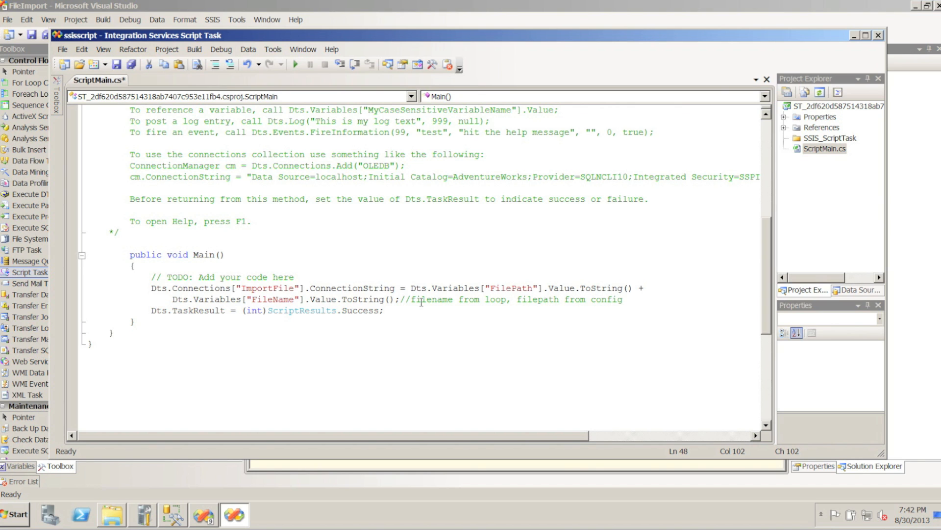
pyautogui.click(878, 36)
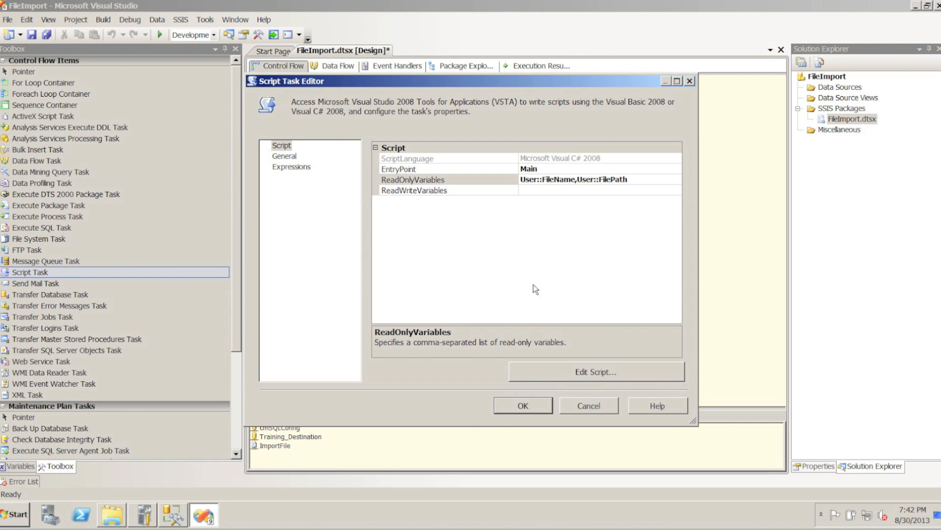
pyautogui.press('Return')
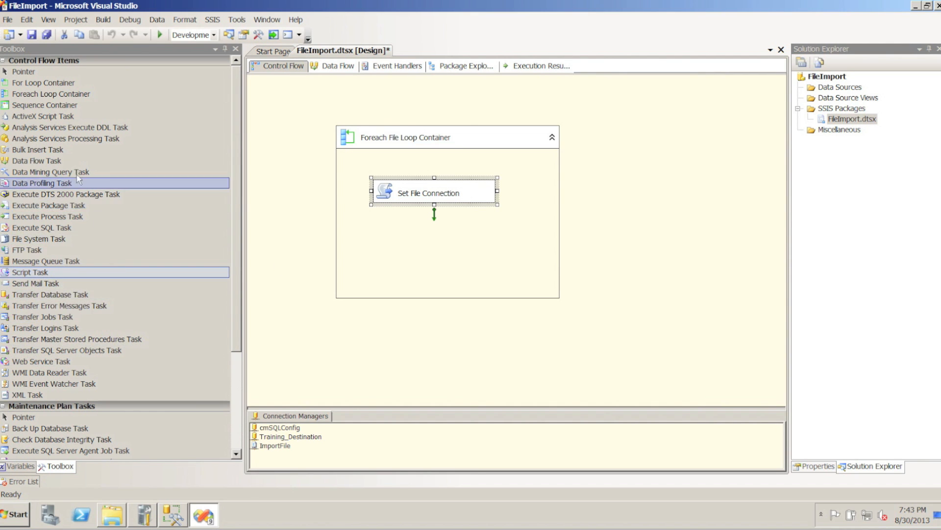
# Add a Data Flow Task below Set File Connection inside the loop container, widen it and rename it "Import File Dflow".
pyautogui.moveTo(42, 158); pyautogui.dragTo(377, 227)
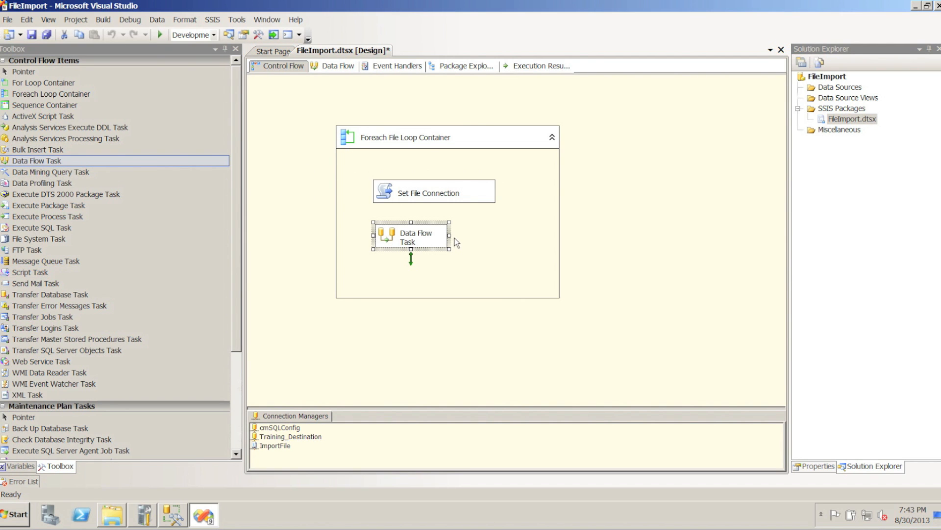
pyautogui.moveTo(450, 235); pyautogui.dragTo(491, 236)
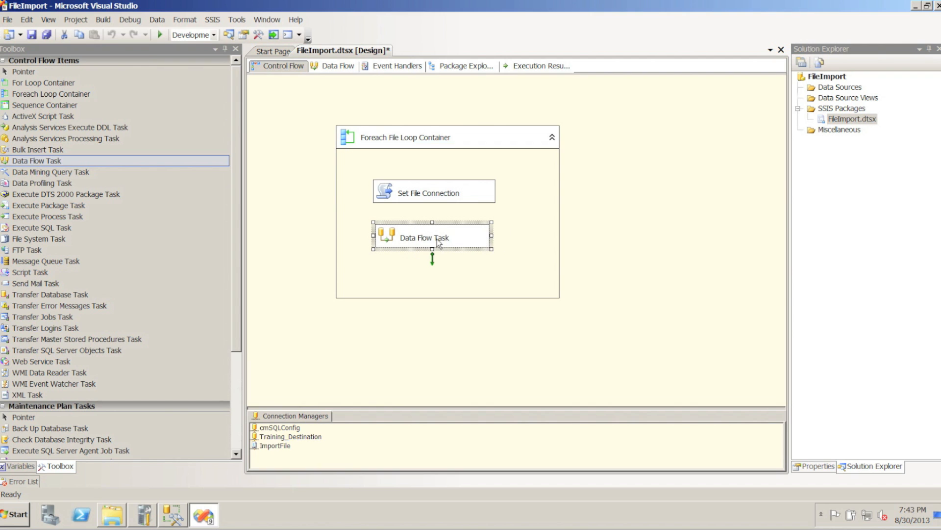
pyautogui.rightClick(438, 242)
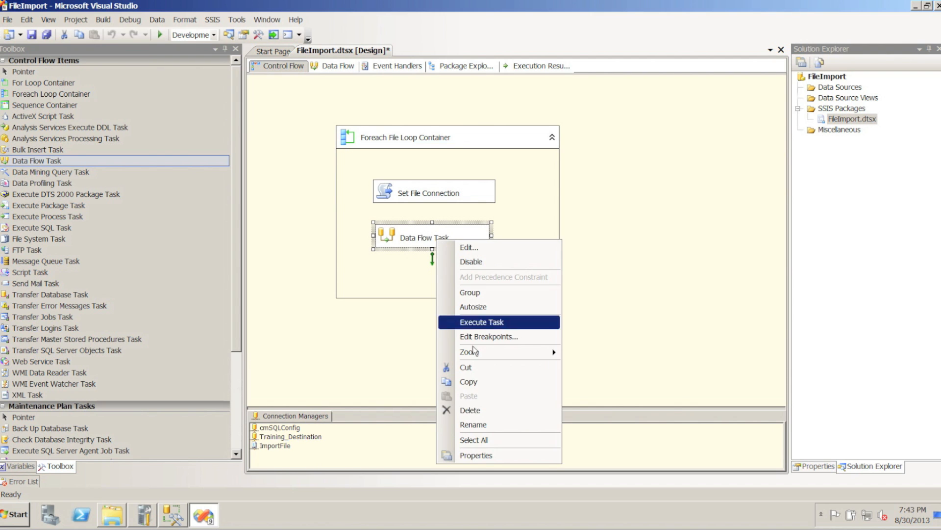
pyautogui.click(465, 423)
pyautogui.write('Import File Dflow')
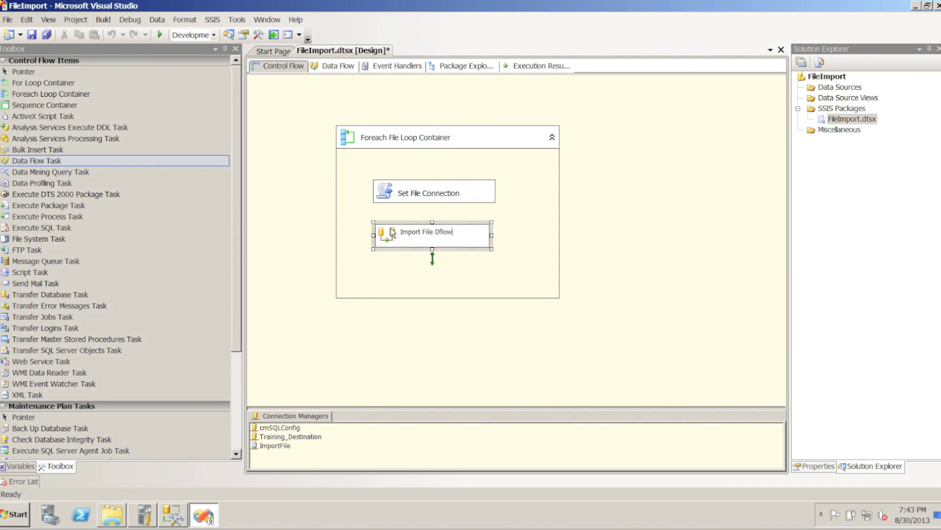
# Connect the Set File Connection task to the Import File Dflow task with a precedence constraint.
pyautogui.click(417, 193)
pyautogui.click(430, 201)
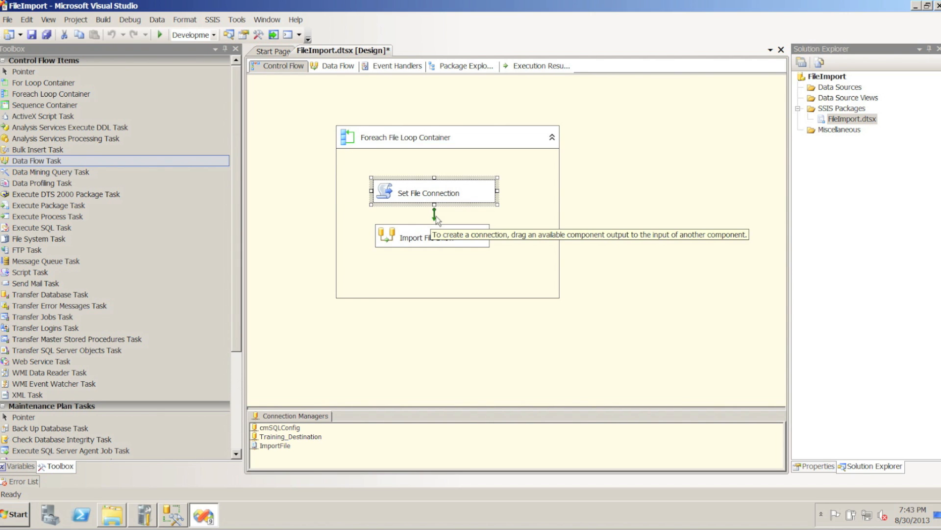
pyautogui.moveTo(436, 220); pyautogui.dragTo(432, 236)
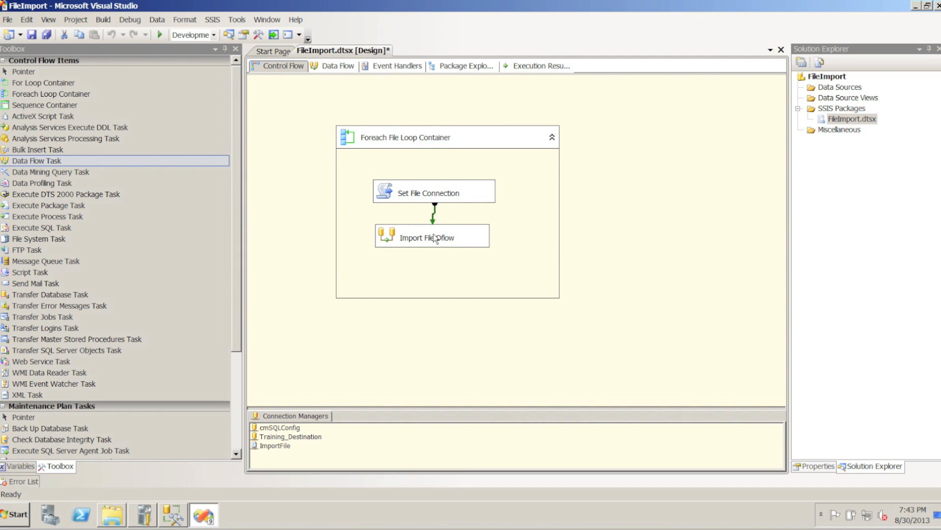
# Open the Import File Dflow data flow and add a Flat File Source named "Import File".
pyautogui.doubleClick(387, 235)
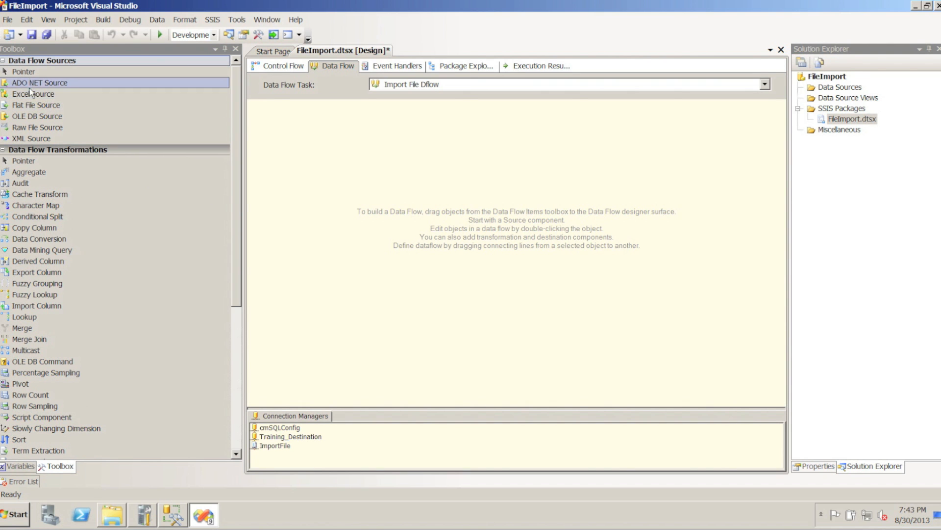
pyautogui.moveTo(29, 107); pyautogui.dragTo(347, 153)
pyautogui.click(367, 156)
pyautogui.write('Im')
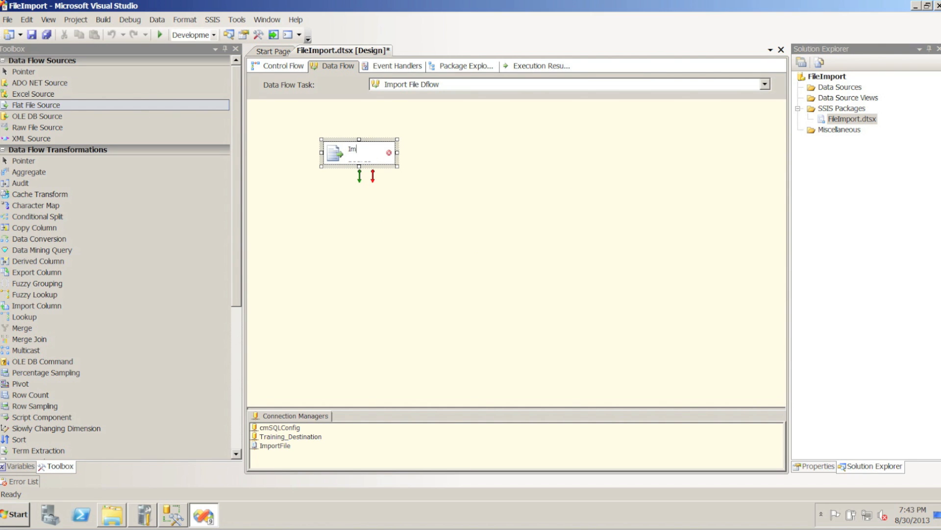
pyautogui.write('port File')
# Configure the Import File source with the ImportFile connection manager, checking its columns and previewing the sample data before accepting.
pyautogui.doubleClick(333, 155)
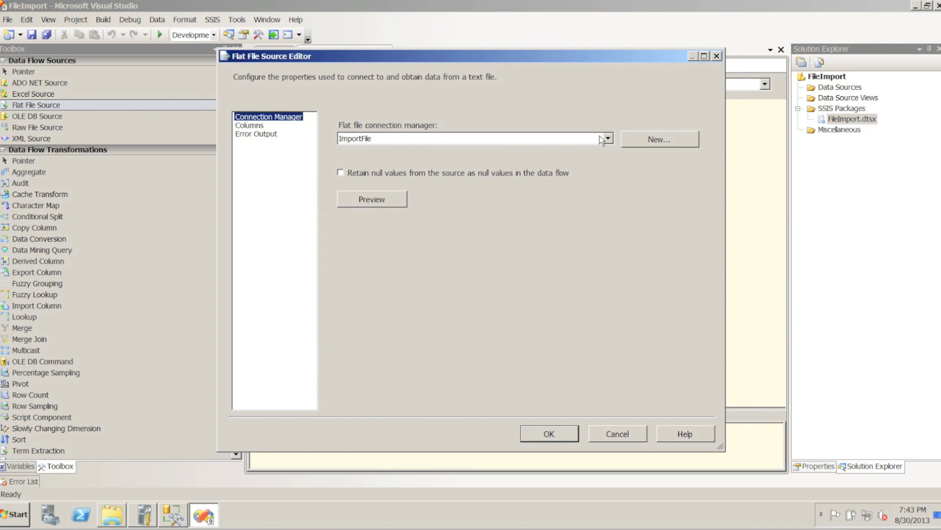
pyautogui.click(254, 126)
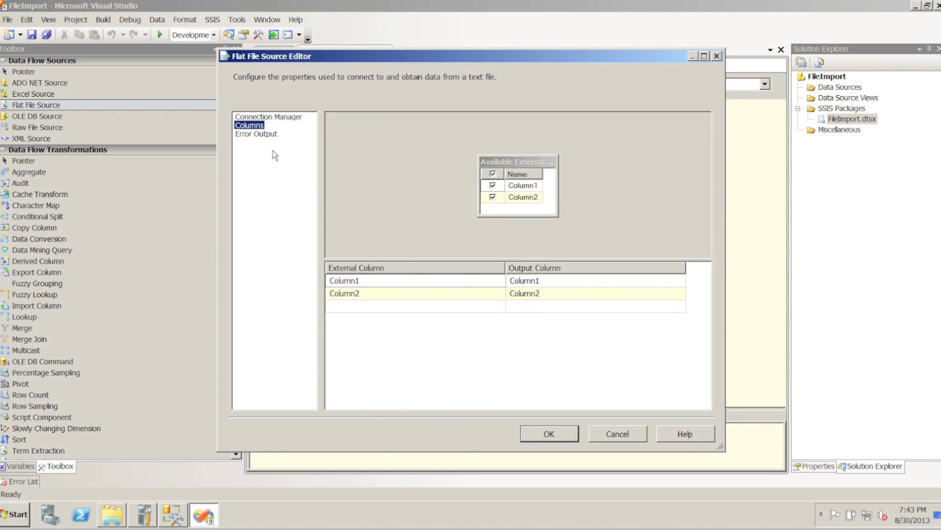
pyautogui.click(260, 116)
pyautogui.click(368, 199)
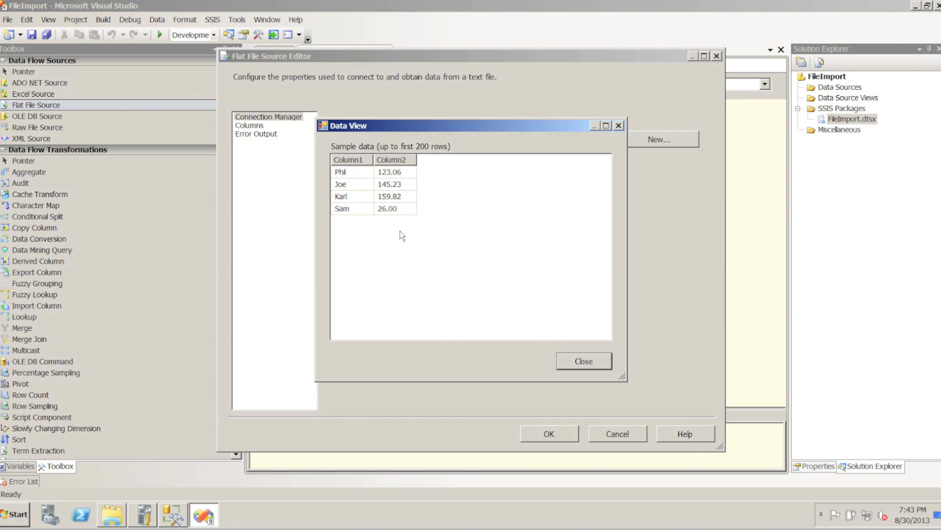
pyautogui.click(564, 364)
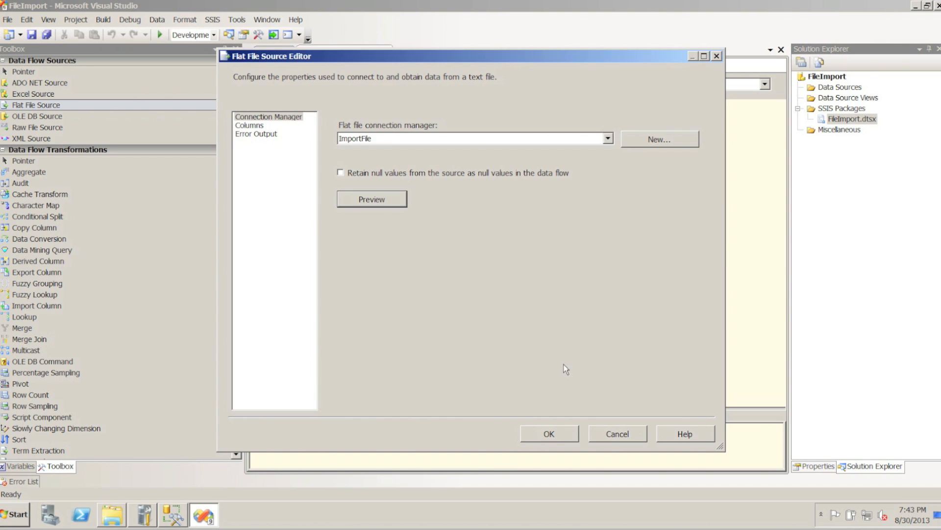
pyautogui.click(552, 434)
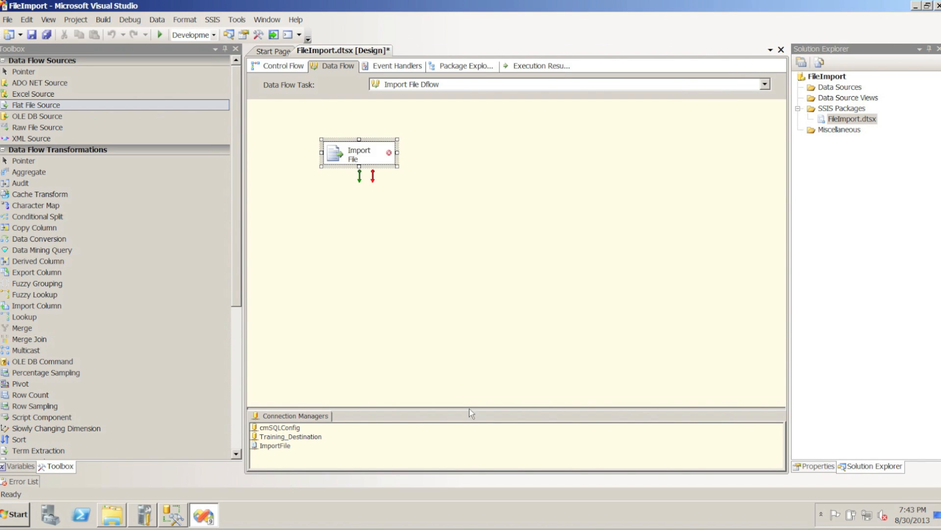
# Add an OLE DB Destination below the Import File source and name it "Staging Table".
pyautogui.click(236, 429)
pyautogui.moveTo(66, 351); pyautogui.dragTo(344, 203)
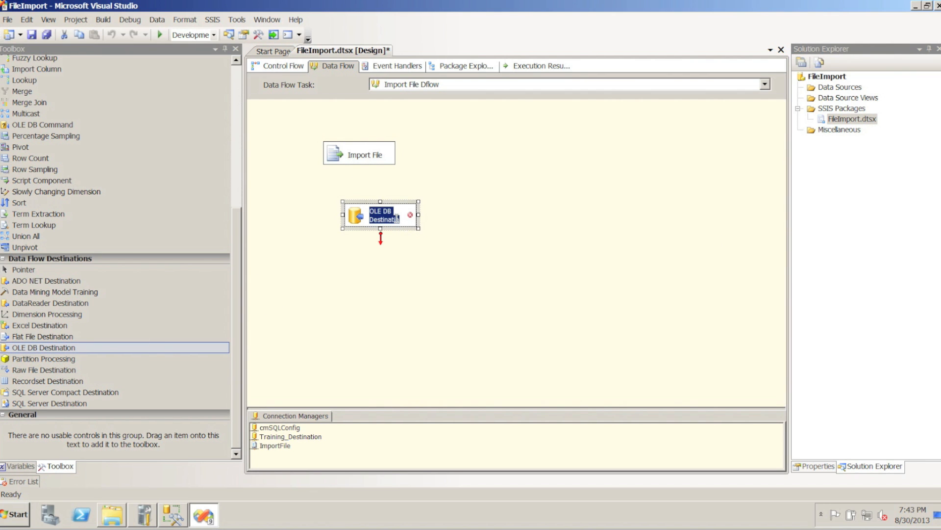
pyautogui.write('Staging Tab')
pyautogui.click(393, 262)
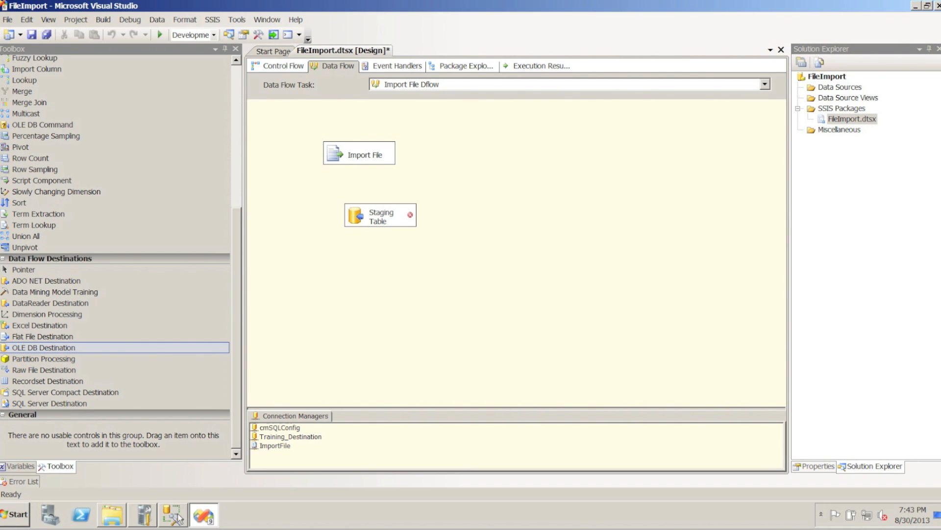
# Switch to SQL Server Management Studio, examine the create statement of dbo.StagingFile and select its "select * from dbo.StagingFile" query.
pyautogui.click(172, 515)
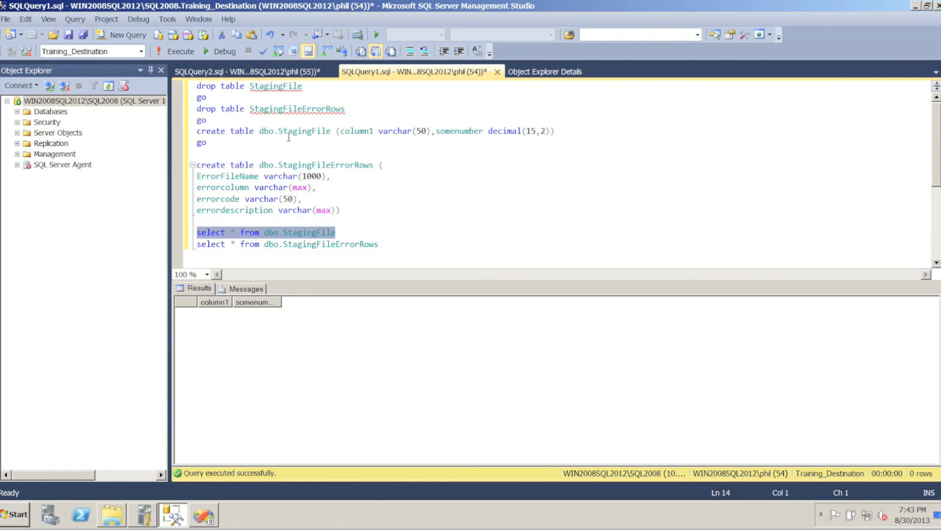
pyautogui.click(307, 131)
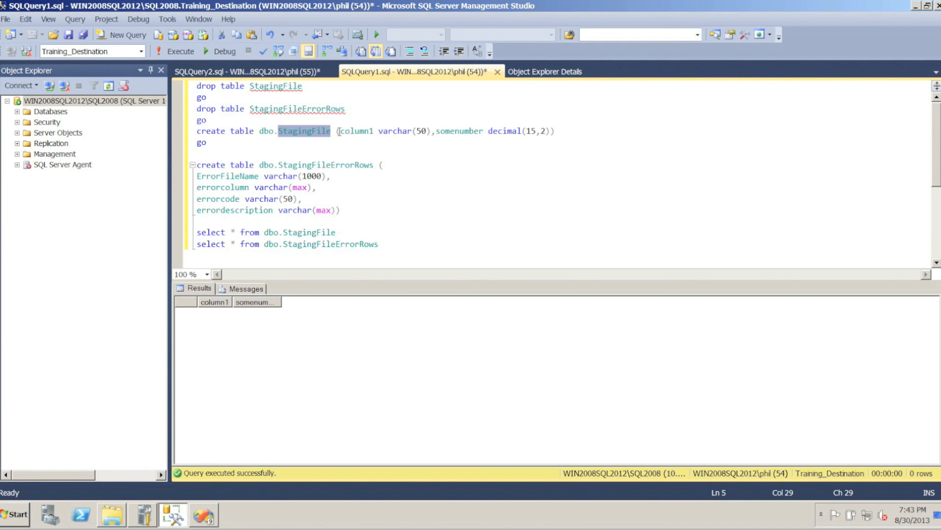
pyautogui.moveTo(281, 90)
pyautogui.moveTo(196, 232); pyautogui.dragTo(336, 232)
# Switch back to Visual Studio and connect the Import File source's main output to the Staging Table destination.
pyautogui.click(203, 514)
pyautogui.click(363, 158)
pyautogui.moveTo(360, 175); pyautogui.dragTo(369, 216)
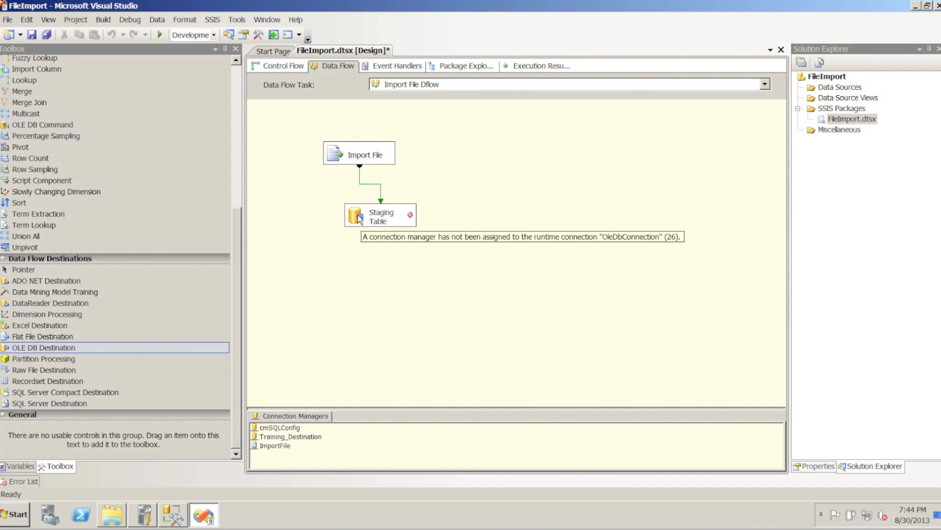
# Set the Staging Table destination's connection manager to Training_Destination and its target table to [dbo].[StagingFile].
pyautogui.doubleClick(358, 215)
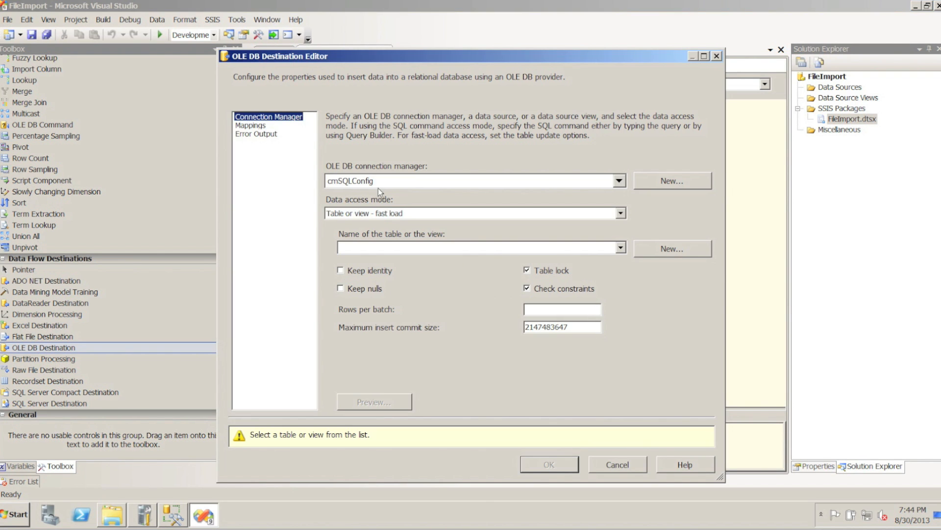
pyautogui.click(620, 181)
pyautogui.click(390, 214)
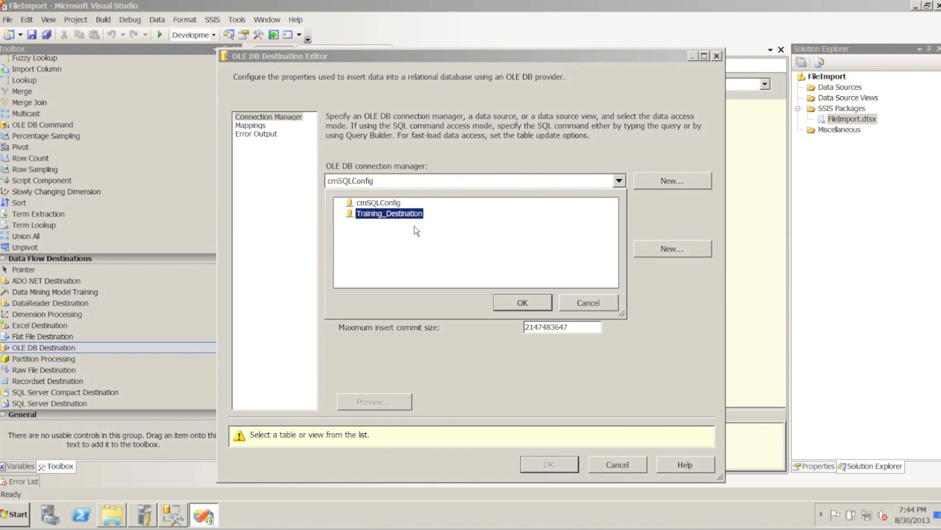
pyautogui.click(511, 303)
pyautogui.click(620, 249)
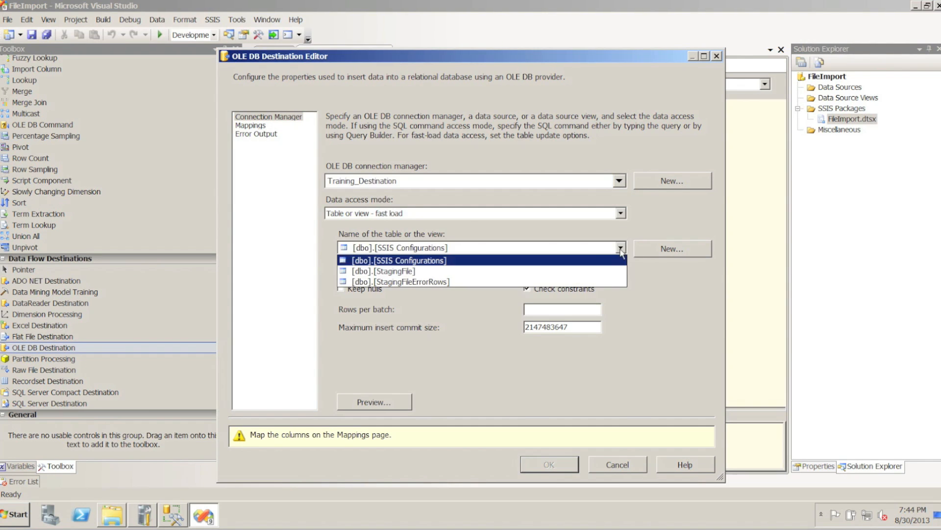
pyautogui.click(390, 271)
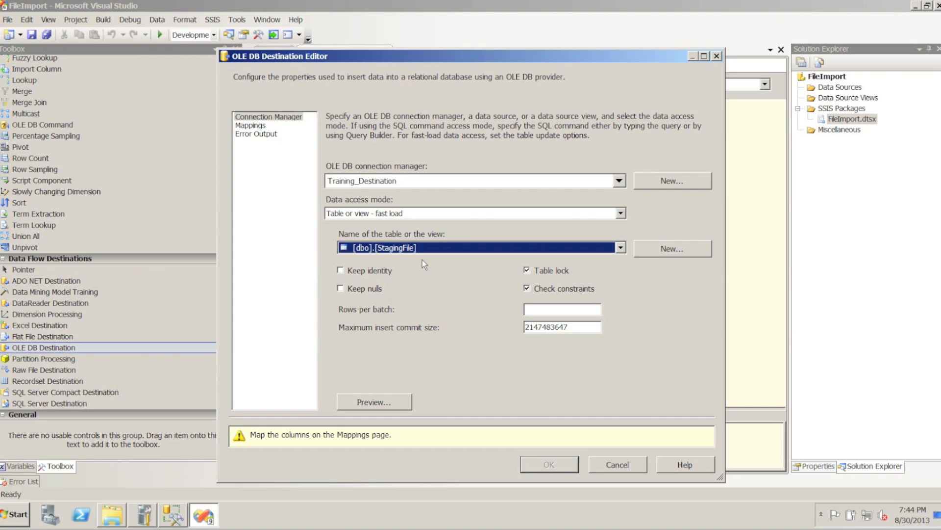
# Map input Column2 to the somenumber destination column, accept the destination settings and save the package.
pyautogui.click(251, 126)
pyautogui.moveTo(427, 198); pyautogui.dragTo(592, 199)
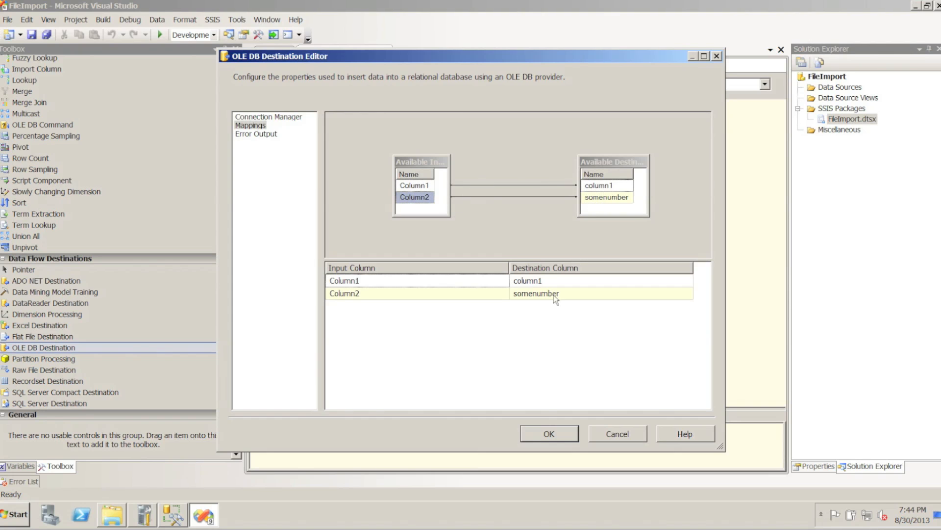
pyautogui.click(536, 432)
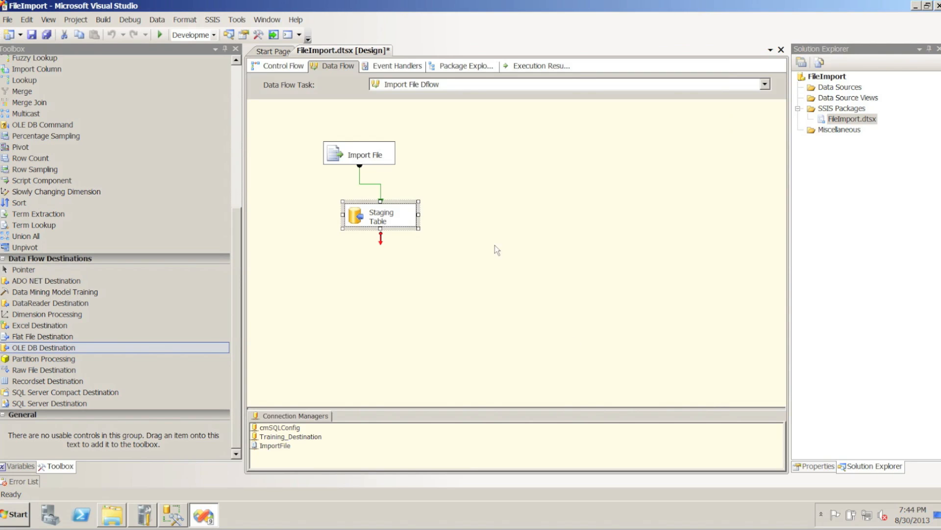
pyautogui.click(32, 36)
# Review the loop container, the FilePath and FileName variables, the Set File Connection task, the ImportFile connection and the Import File Dflow data flow.
pyautogui.click(266, 68)
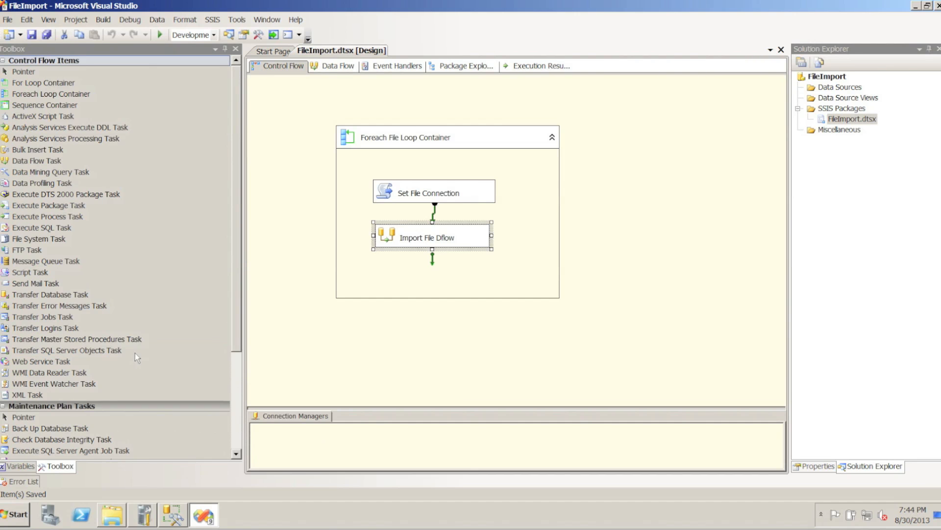
pyautogui.click(348, 135)
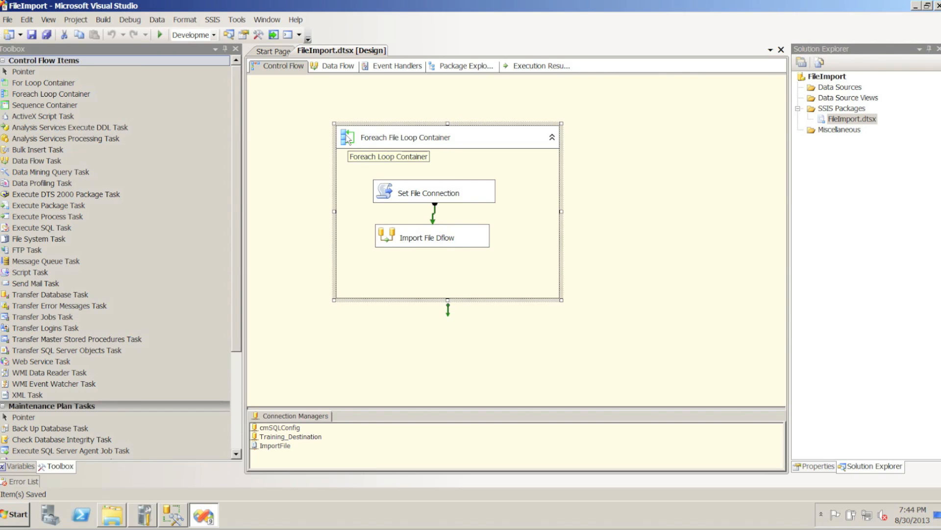
pyautogui.click(21, 466)
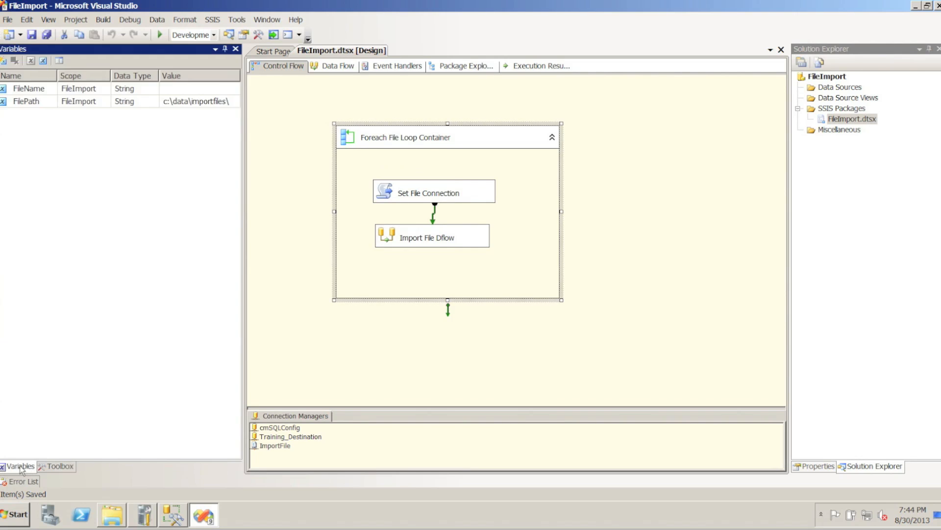
pyautogui.click(218, 101)
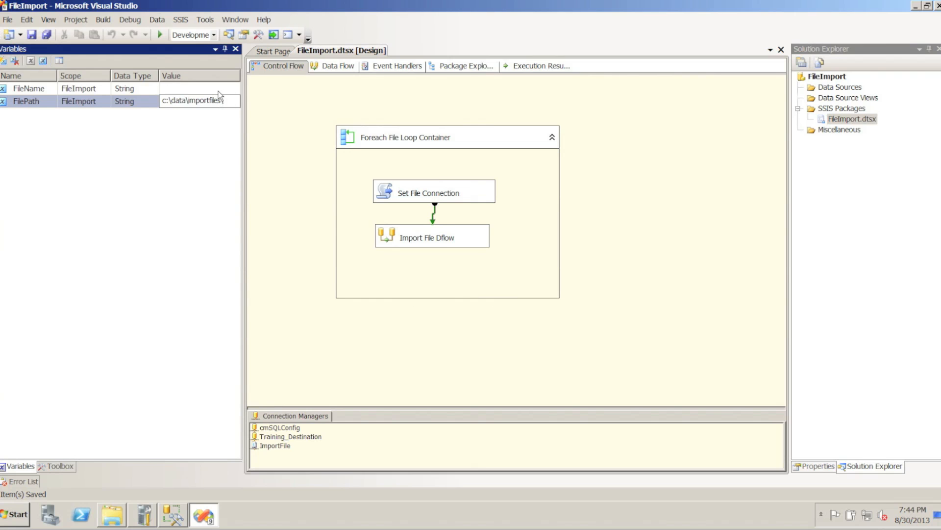
pyautogui.click(217, 89)
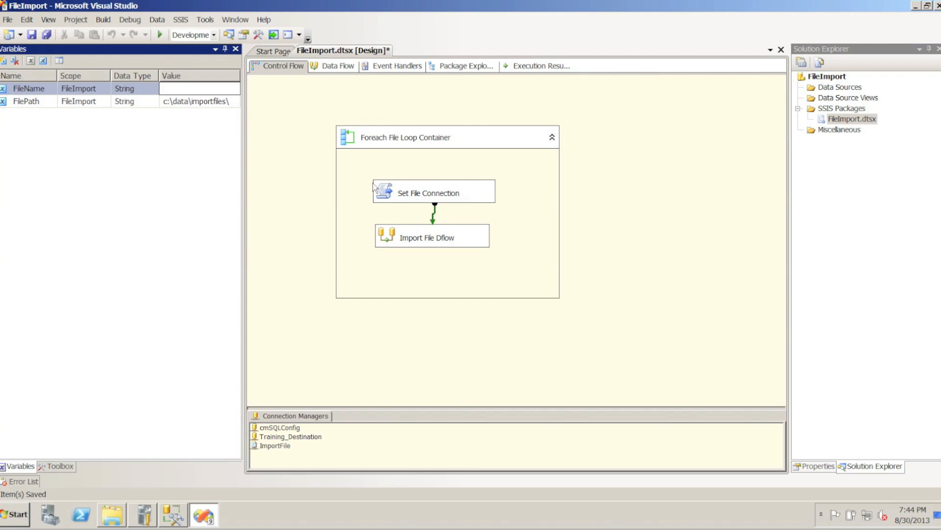
pyautogui.click(385, 193)
pyautogui.click(274, 446)
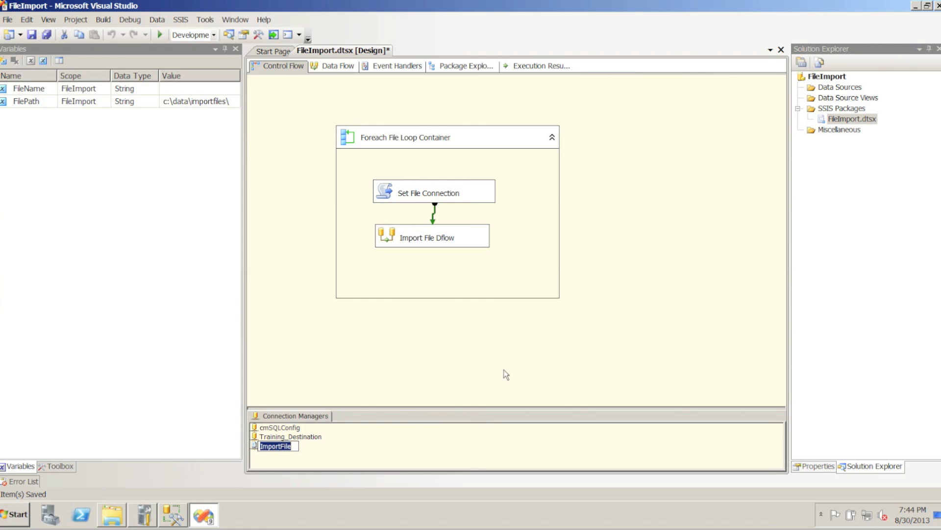
pyautogui.click(404, 235)
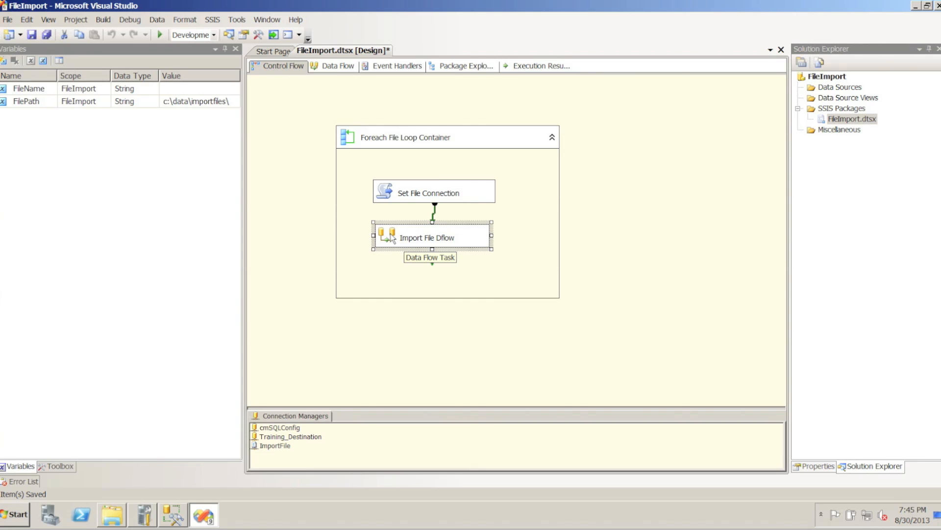
pyautogui.doubleClick(391, 238)
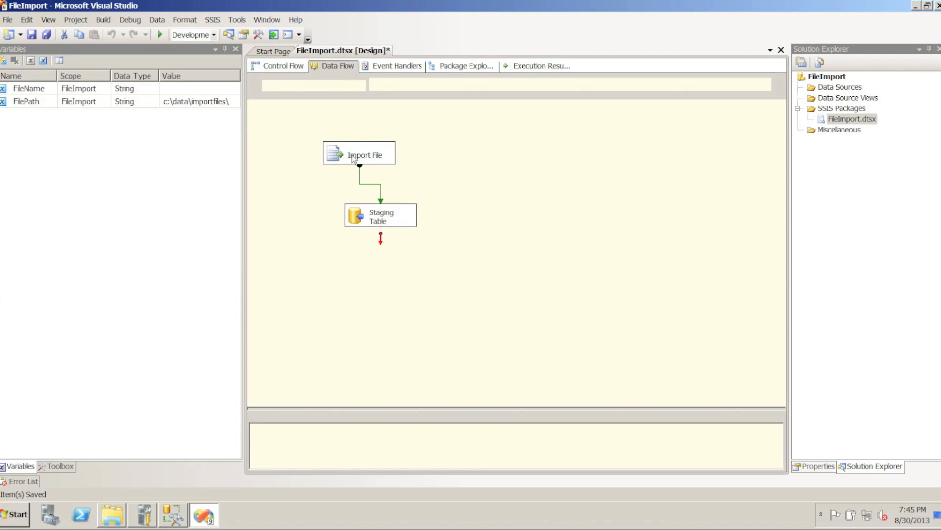
# Return to the control flow, run the package in debug mode and open Import File Dflow to watch its execution.
pyautogui.click(278, 66)
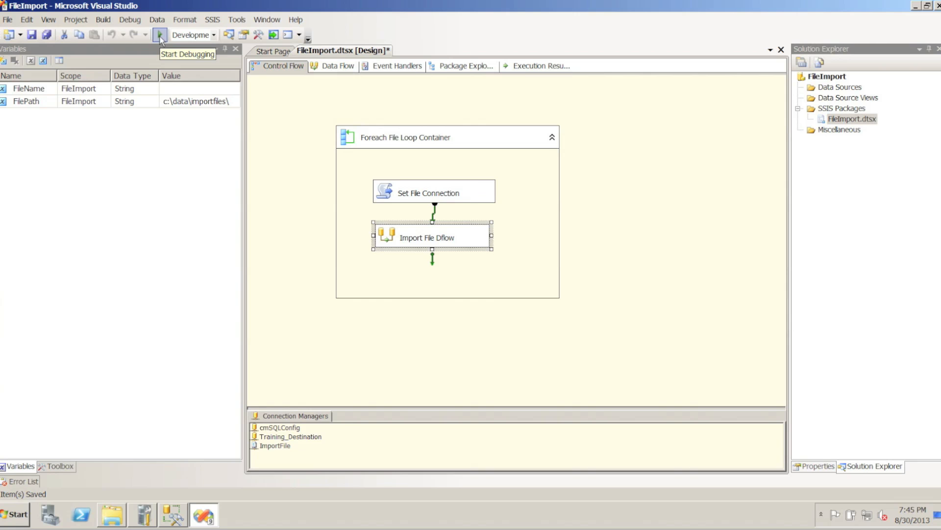
pyautogui.click(160, 35)
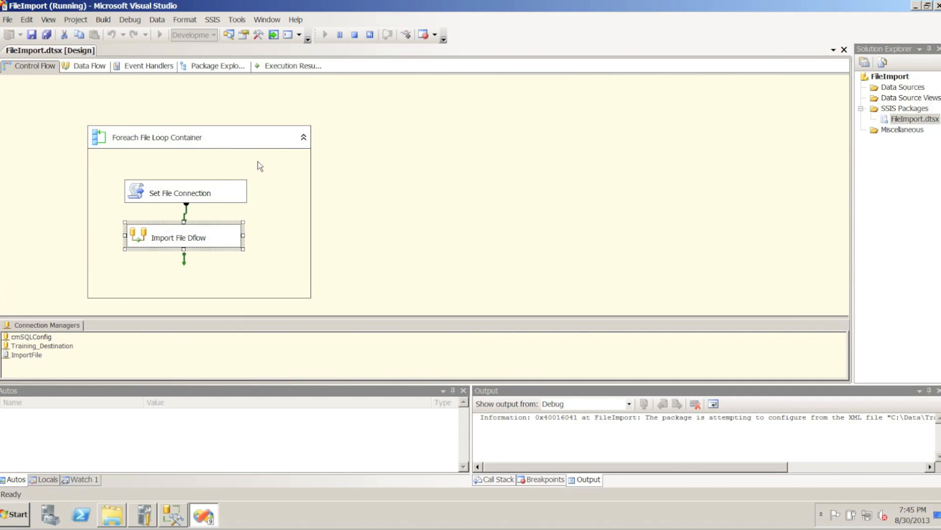
pyautogui.doubleClick(219, 232)
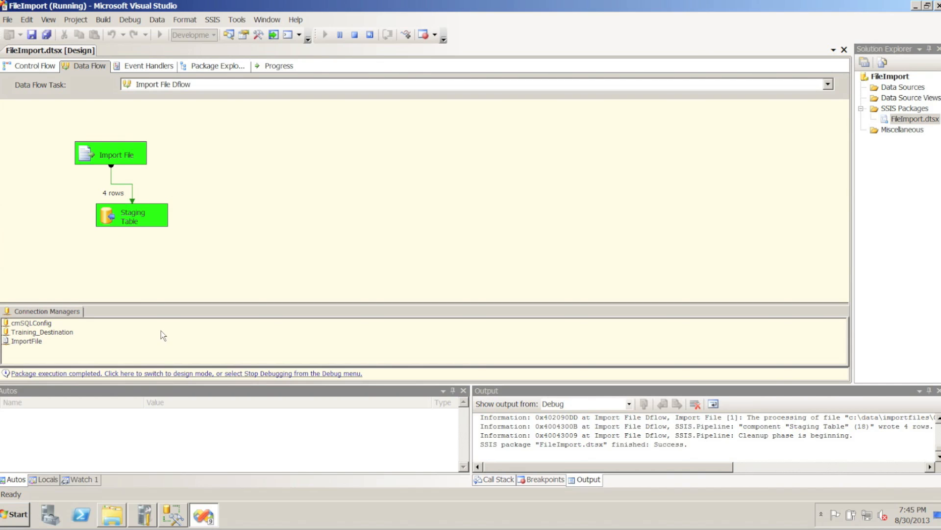
# In SQL Server Management Studio, run the selected dbo.StagingFile query, widen the somenumber result column to check the rows, and return to Visual Studio.
pyautogui.click(173, 512)
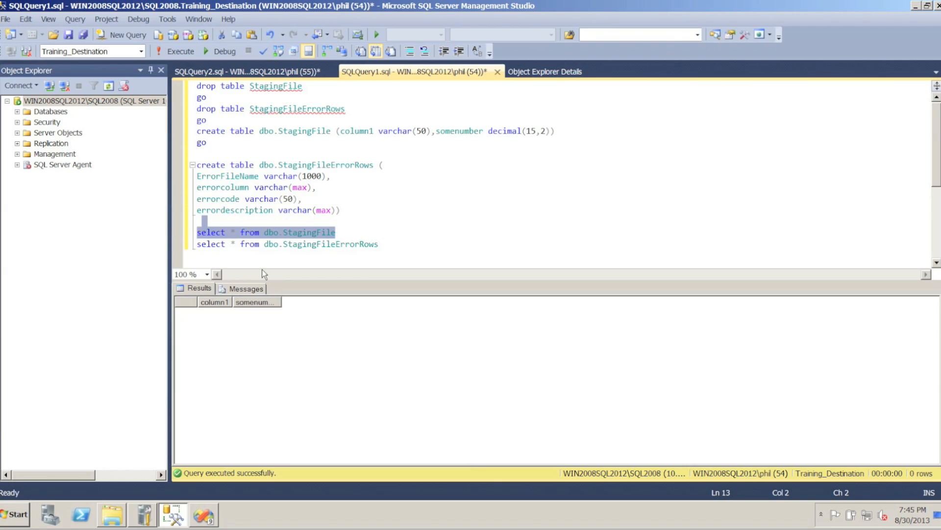
pyautogui.press('F5')
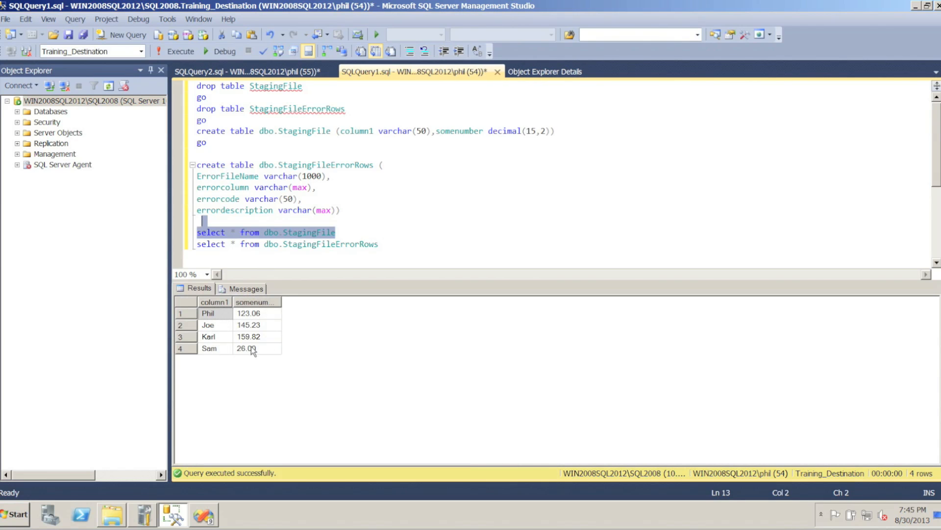
pyautogui.doubleClick(282, 301)
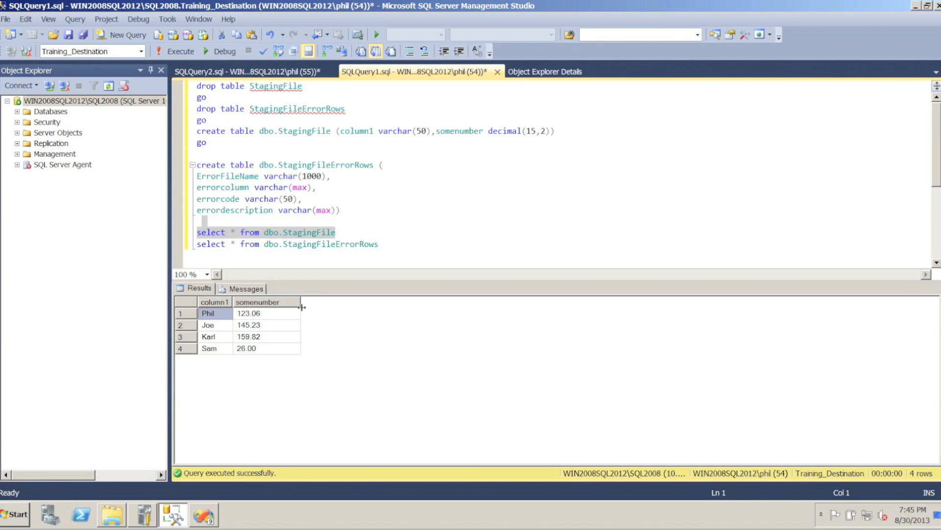
pyautogui.click(202, 515)
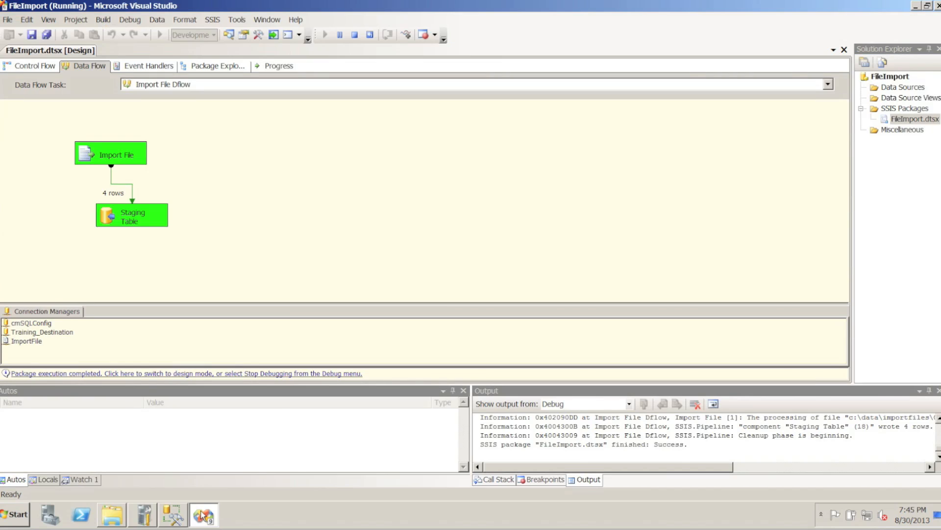